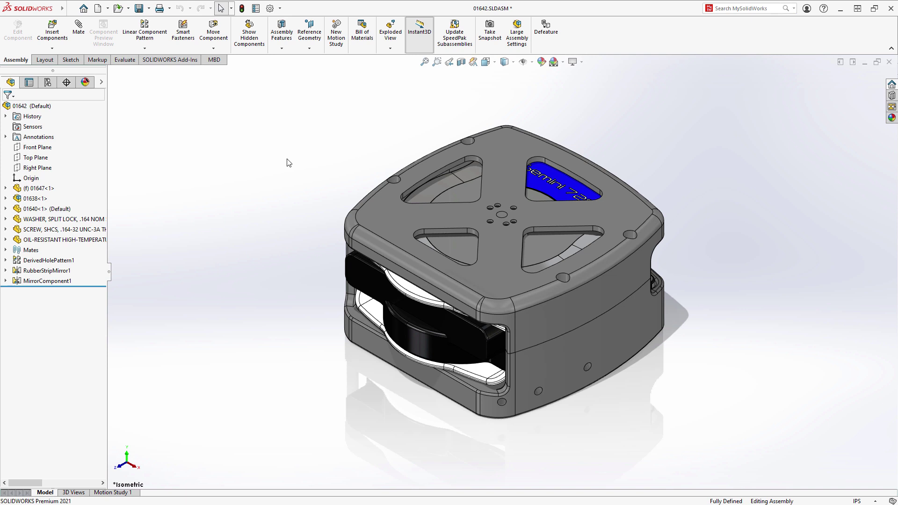
# - Open top cover part 01640 from the assembly and rebuild it to reveal the centre hub
pyautogui.click(376, 201)
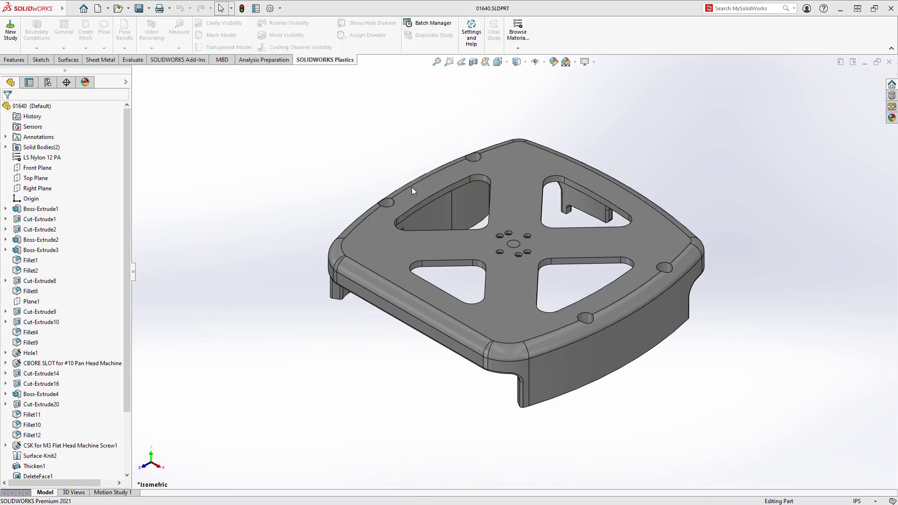
pyautogui.hotkey('ctrl', 'b')
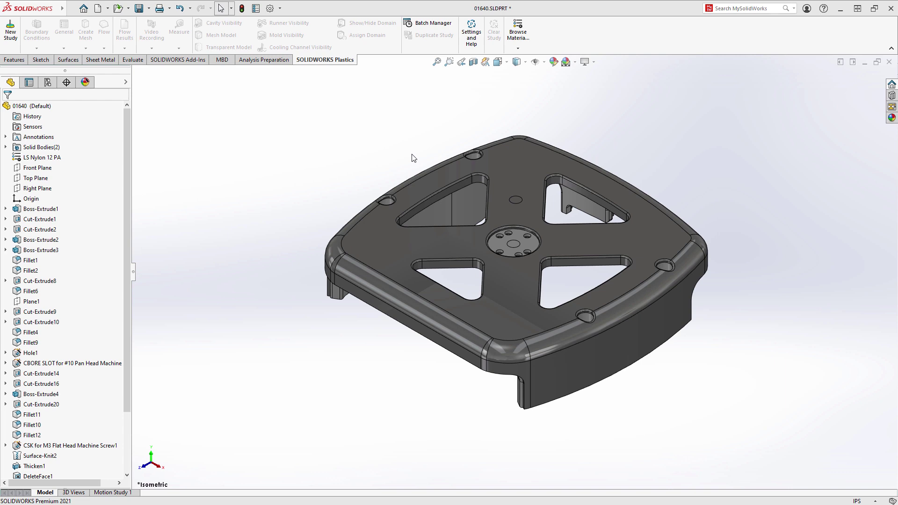
# - Create a solid Default Study using Multi Material Overmolding with 2 injection units
pyautogui.click(13, 36)
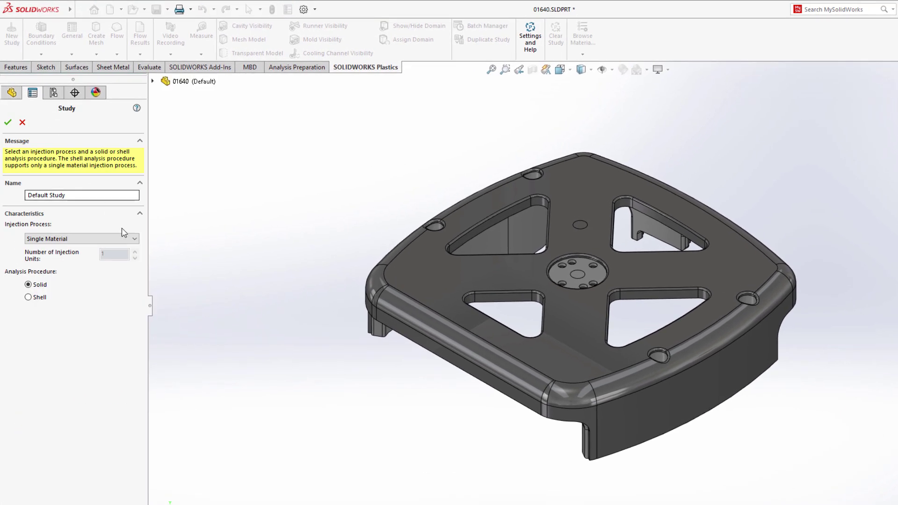
pyautogui.click(130, 239)
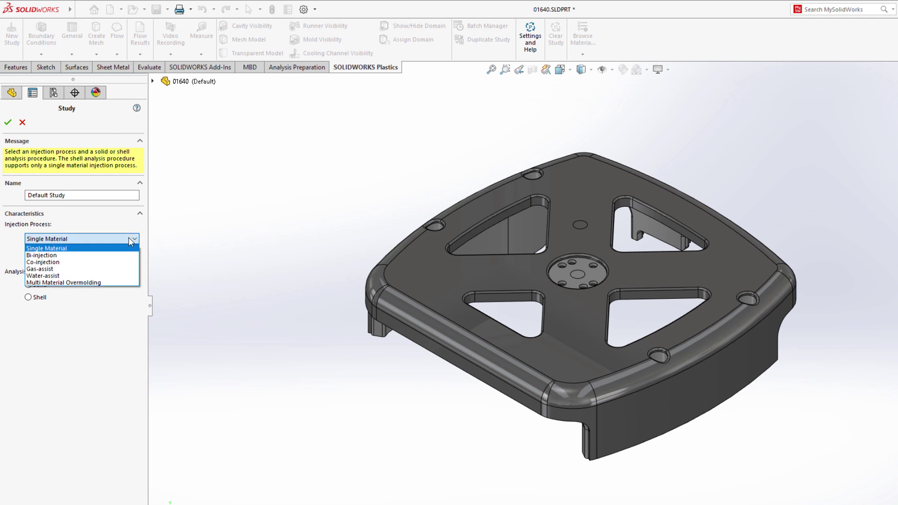
pyautogui.click(124, 283)
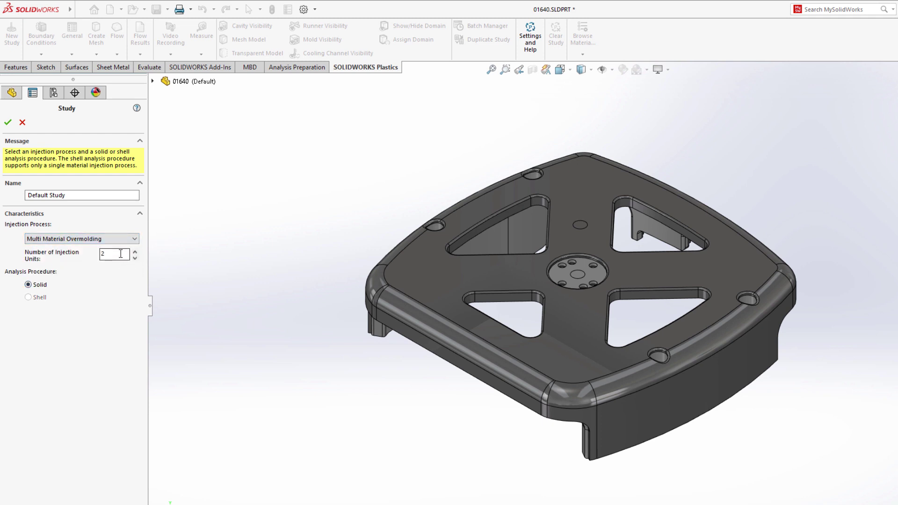
pyautogui.click(8, 122)
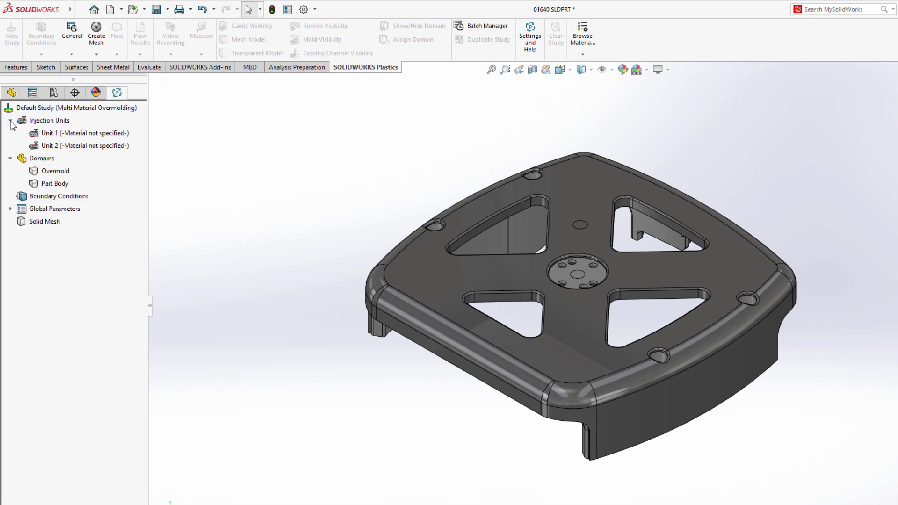
# - Set injection unit 1 to BASF ABS6003 from the ABS database family (240 °C melt, 52 °C mold)
pyautogui.rightClick(53, 136)
pyautogui.click(85, 140)
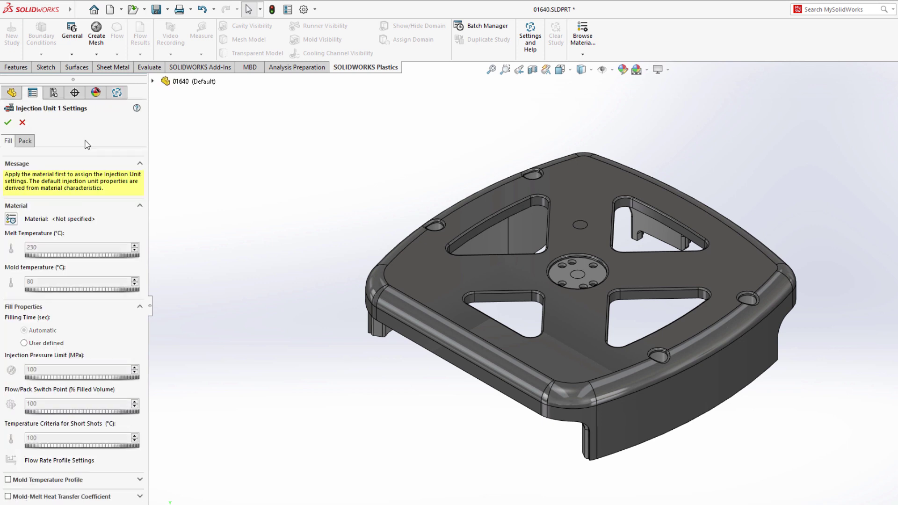
pyautogui.click(11, 219)
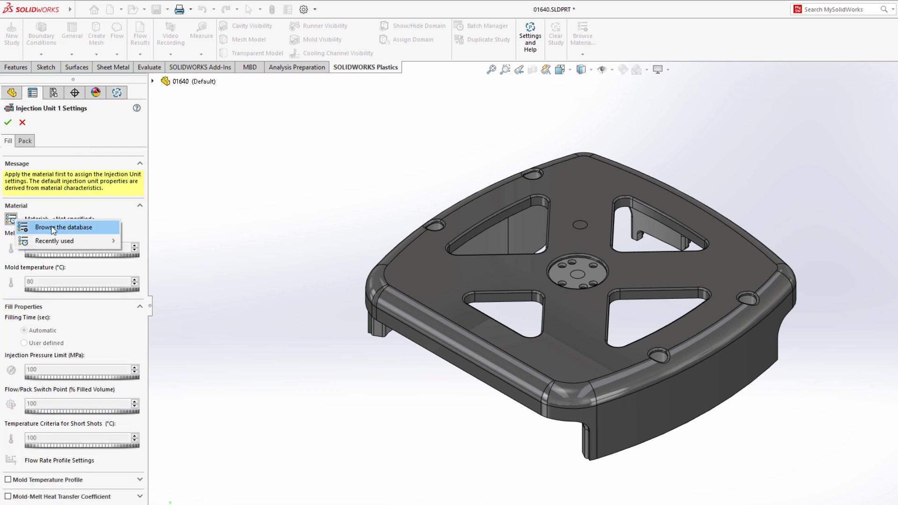
pyautogui.click(54, 228)
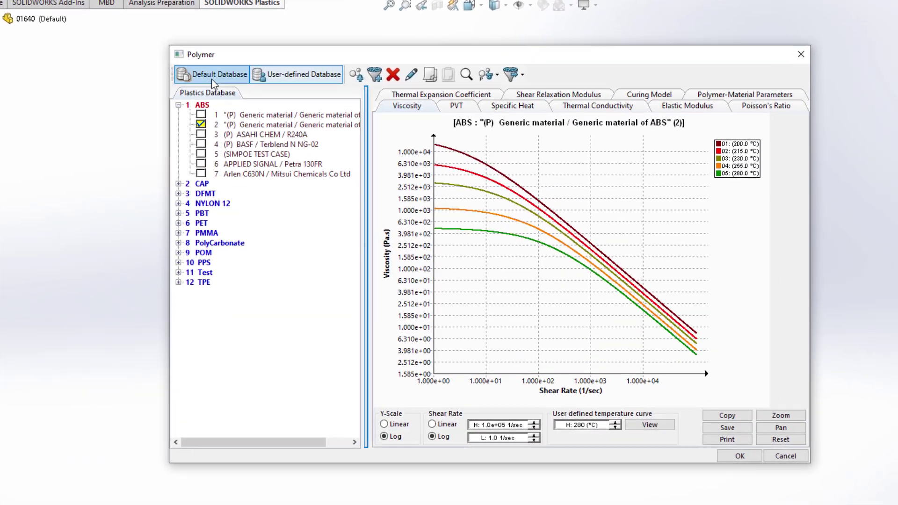
pyautogui.click(341, 129)
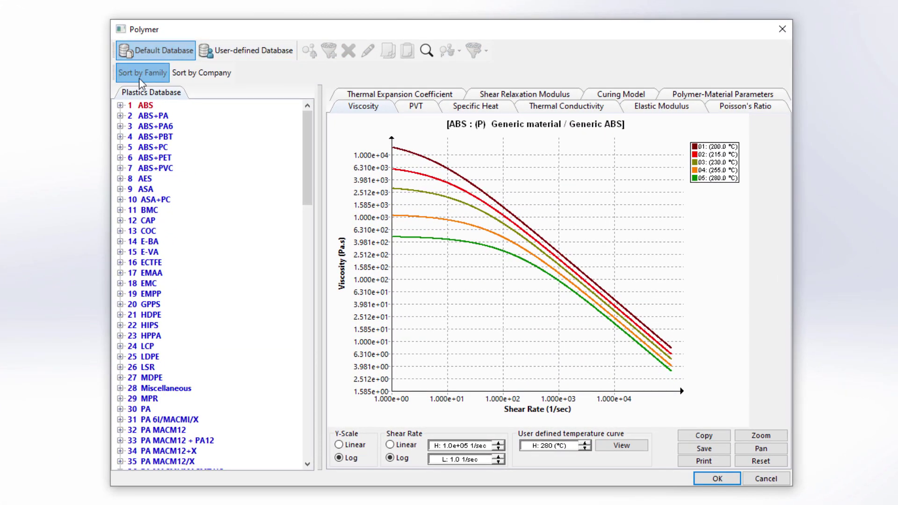
pyautogui.click(120, 105)
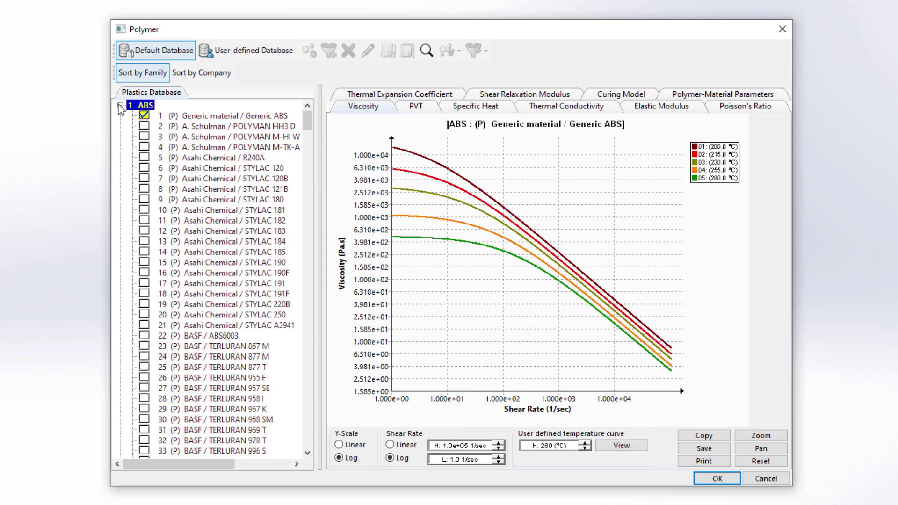
pyautogui.moveTo(307, 122)
pyautogui.mouseDown()
pyautogui.moveTo(309, 321)
pyautogui.moveTo(314, 121)
pyautogui.mouseUp()
pyautogui.click(212, 336)
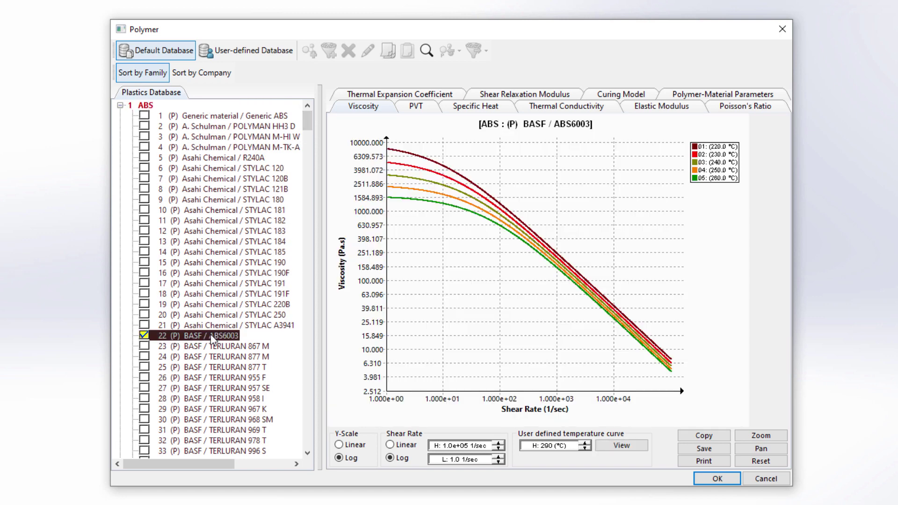
pyautogui.click(716, 478)
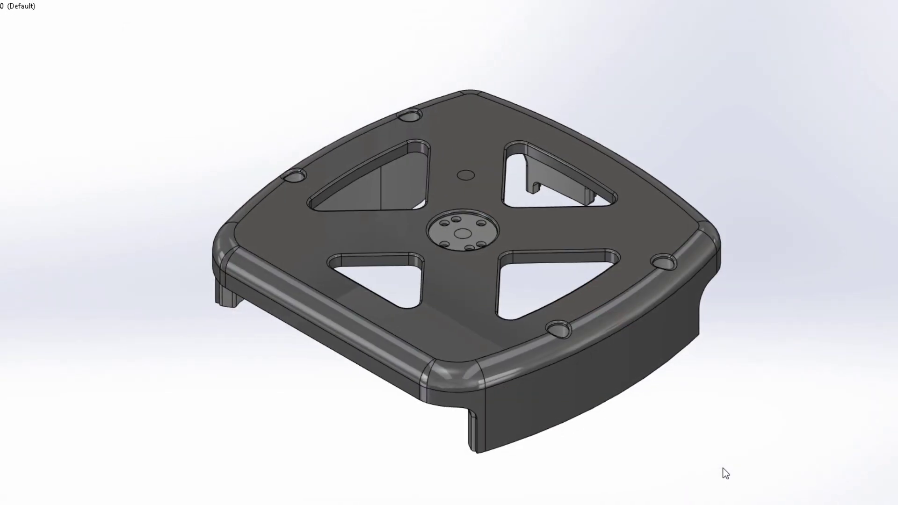
pyautogui.rightClick(11, 159)
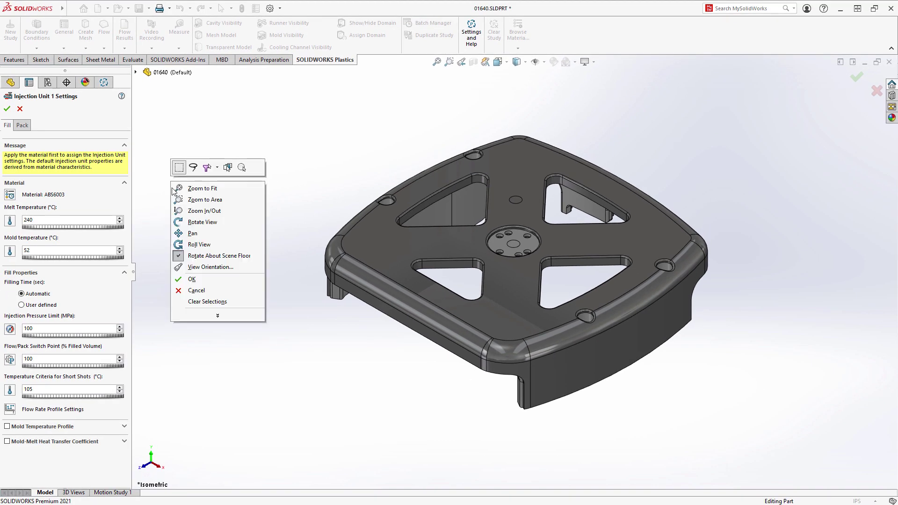
pyautogui.click(191, 278)
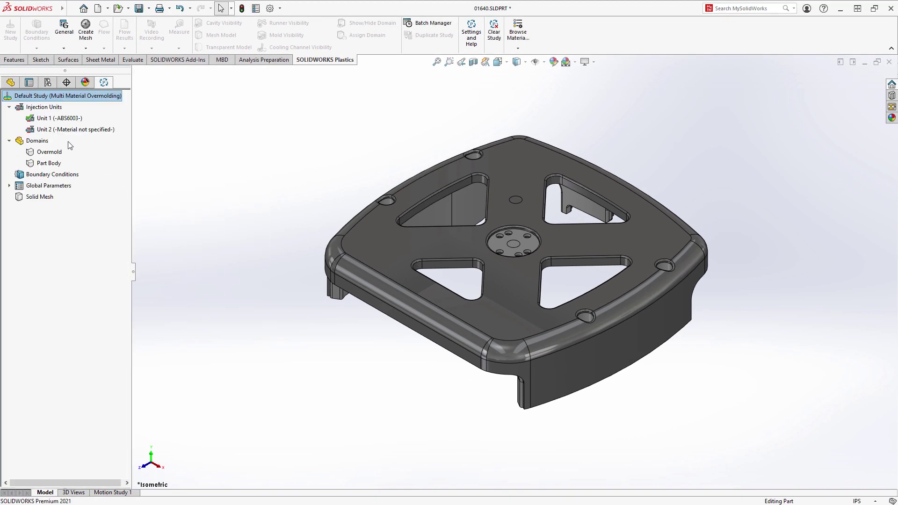
# - Set injection unit 2 to the recently used ALLOD ALLRUNA W 30 S 361 material
pyautogui.rightClick(71, 131)
pyautogui.click(76, 138)
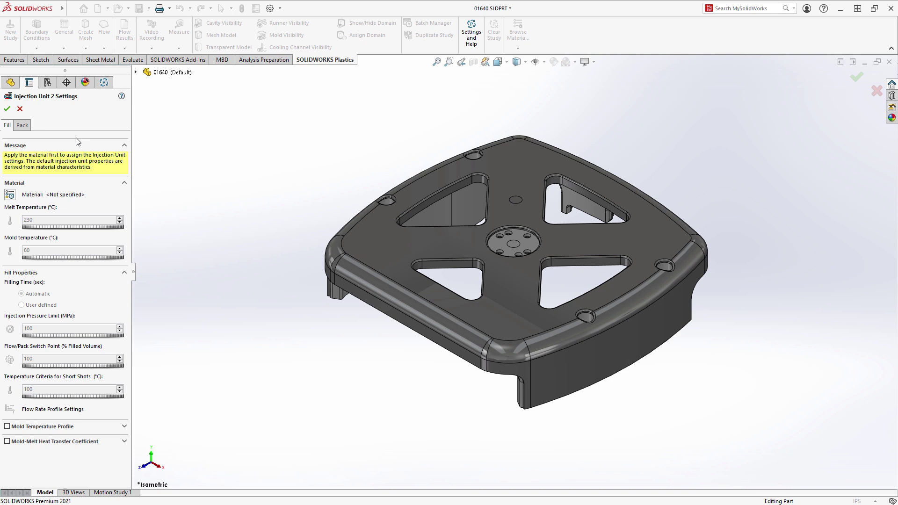
pyautogui.click(9, 196)
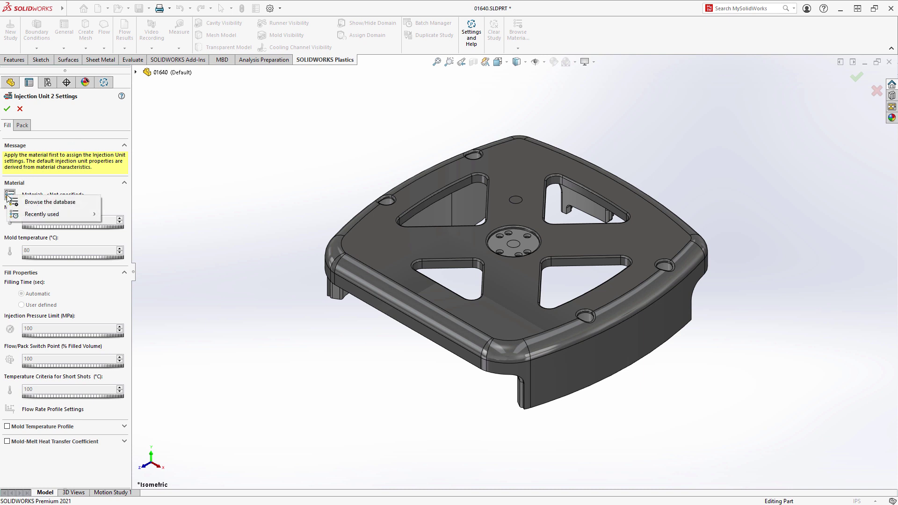
pyautogui.moveTo(51, 213)
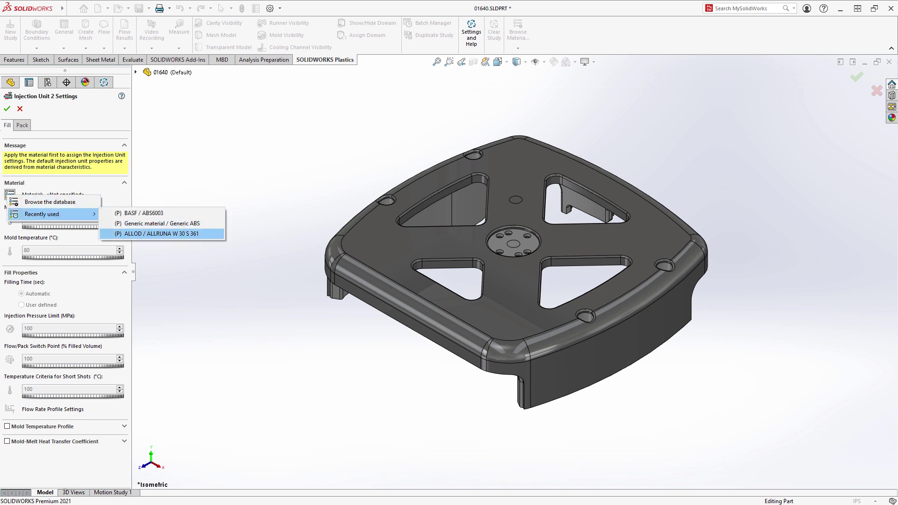
pyautogui.click(151, 233)
pyautogui.rightClick(151, 233)
pyautogui.click(167, 339)
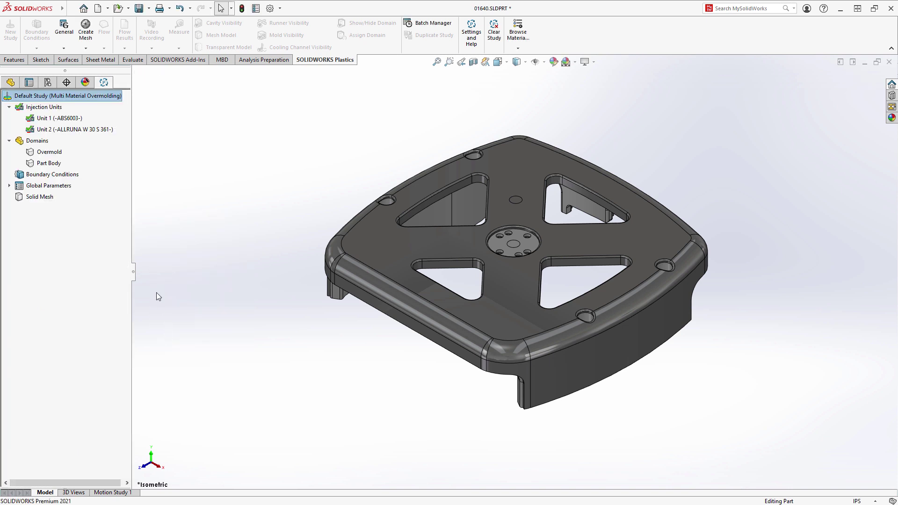
# - Make Part Body the cavity for unit 1 and Overmold the cavity for unit 2
pyautogui.rightClick(47, 167)
pyautogui.moveTo(117, 172)
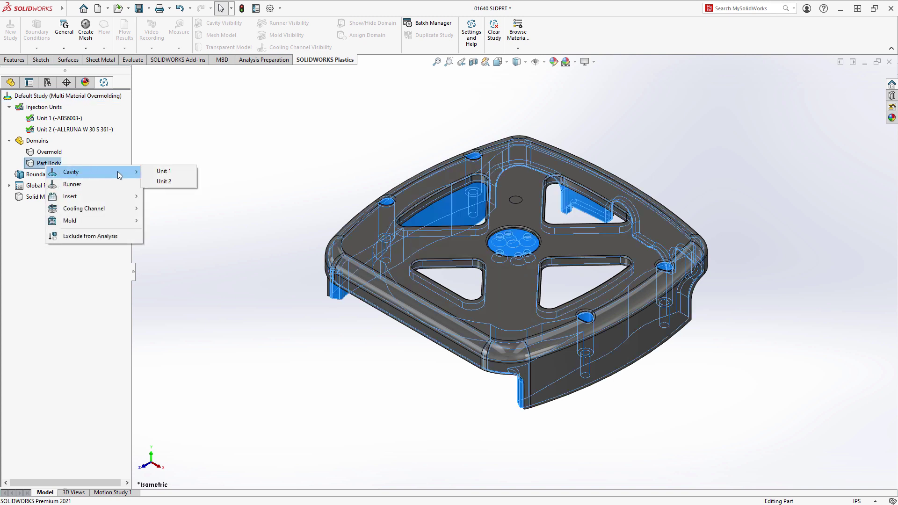
pyautogui.click(164, 171)
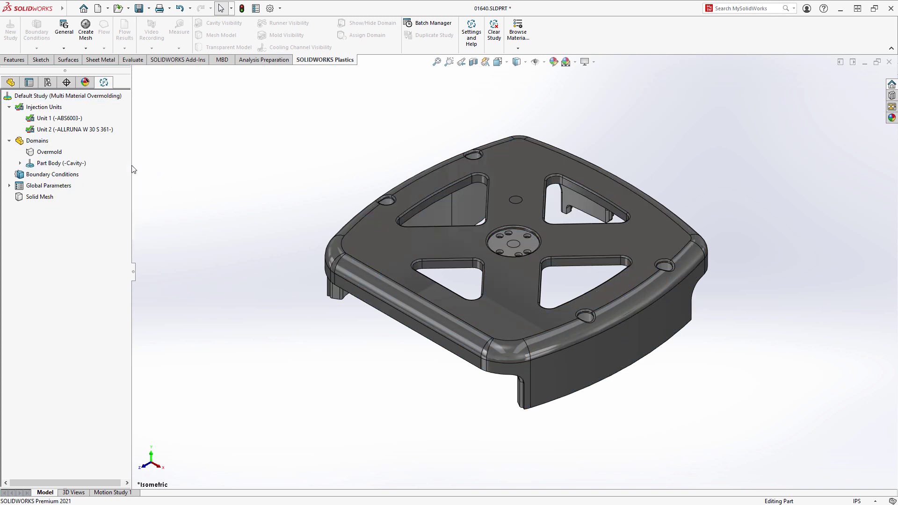
pyautogui.rightClick(45, 156)
pyautogui.moveTo(71, 159)
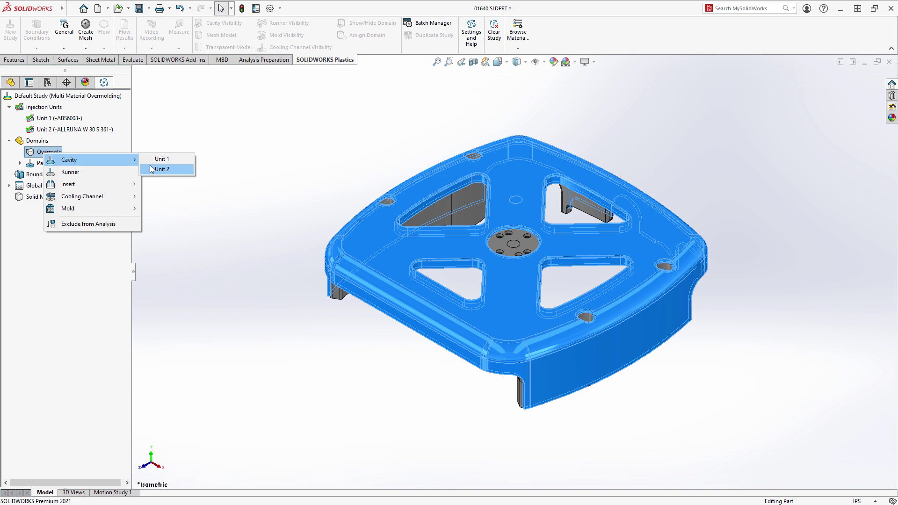
pyautogui.click(158, 169)
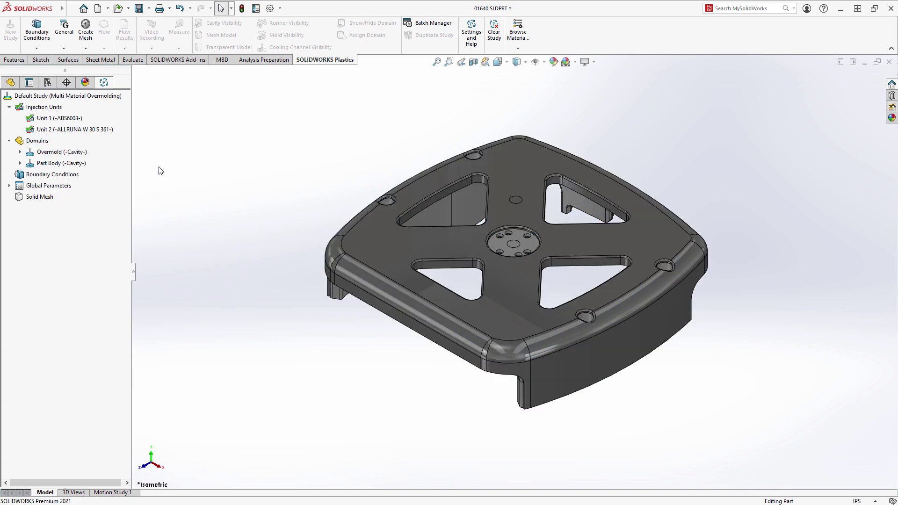
# - Add General cooling channels of diameter 12 along the four horizontal sketch lines
pyautogui.rightClick(43, 140)
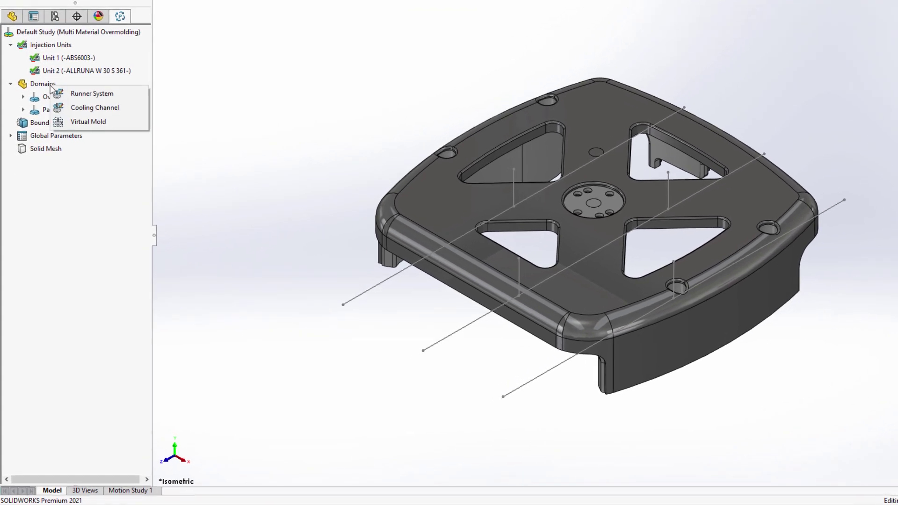
pyautogui.click(94, 107)
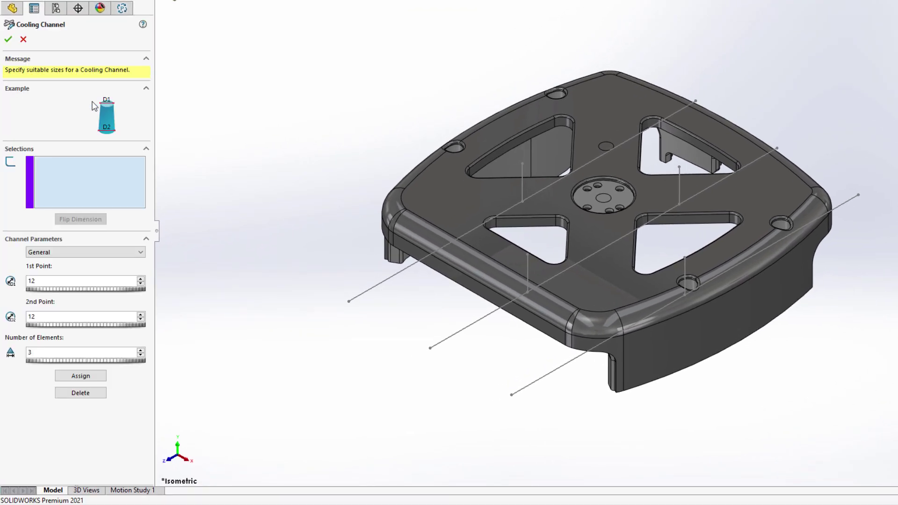
pyautogui.click(646, 318)
pyautogui.click(692, 211)
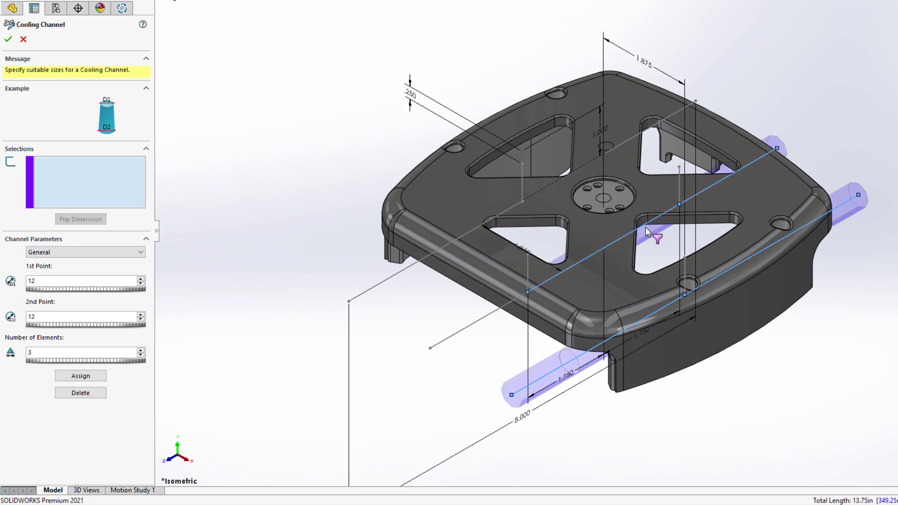
pyautogui.click(512, 300)
pyautogui.click(486, 222)
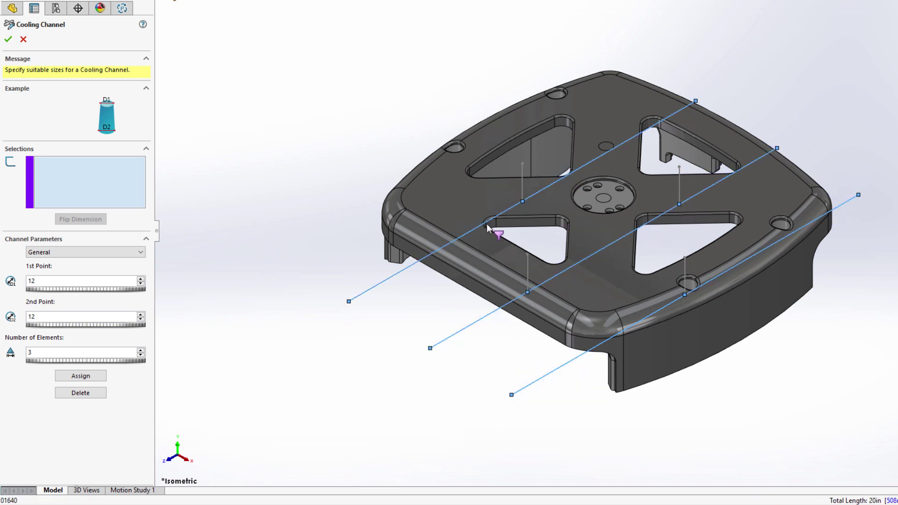
pyautogui.click(87, 377)
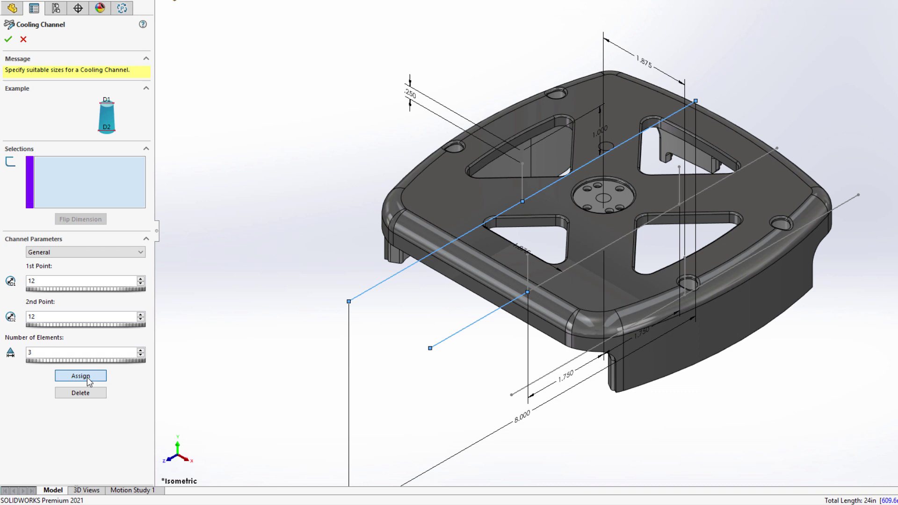
# - Assign a Baffle with D1 10 to a vertical sketch line
pyautogui.click(90, 252)
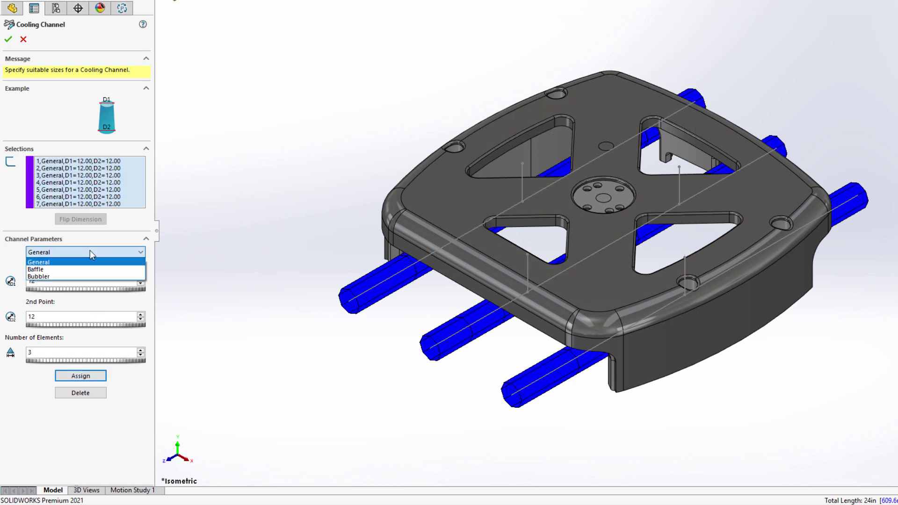
pyautogui.click(89, 269)
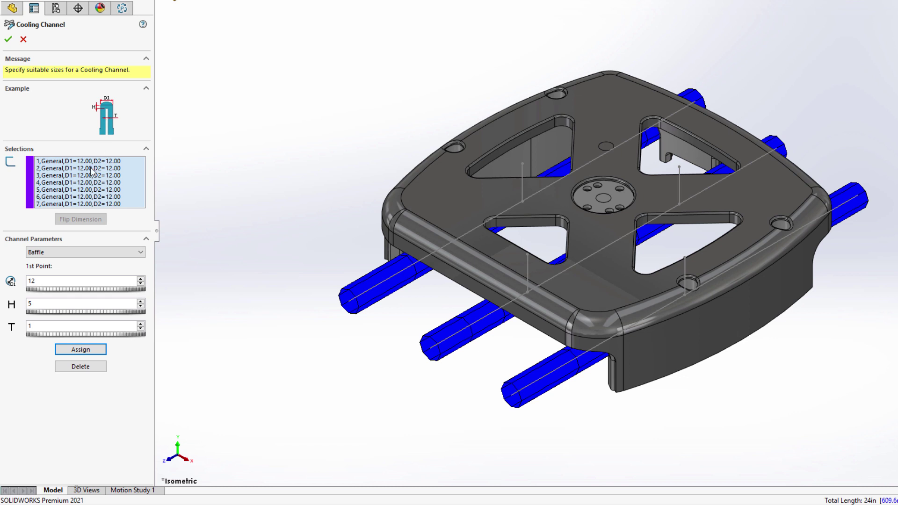
pyautogui.scroll(-2, 58, 280)
pyautogui.click(522, 187)
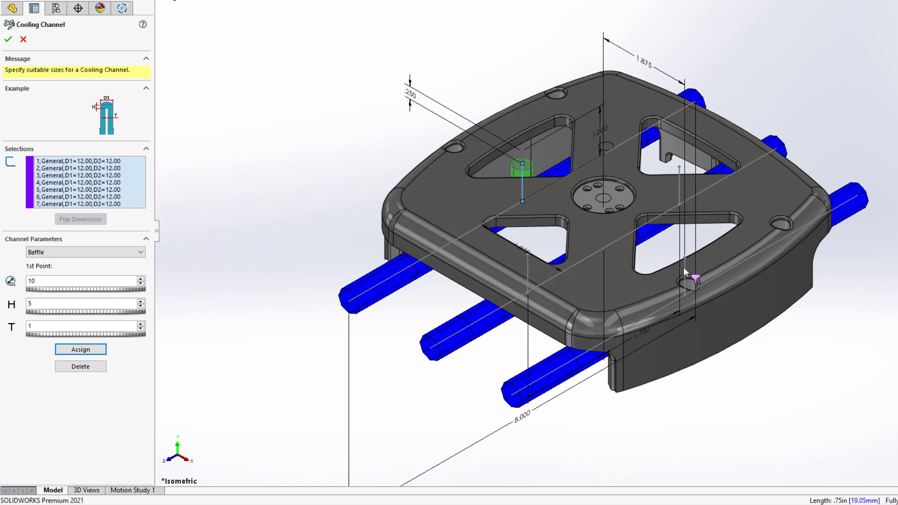
pyautogui.click(79, 350)
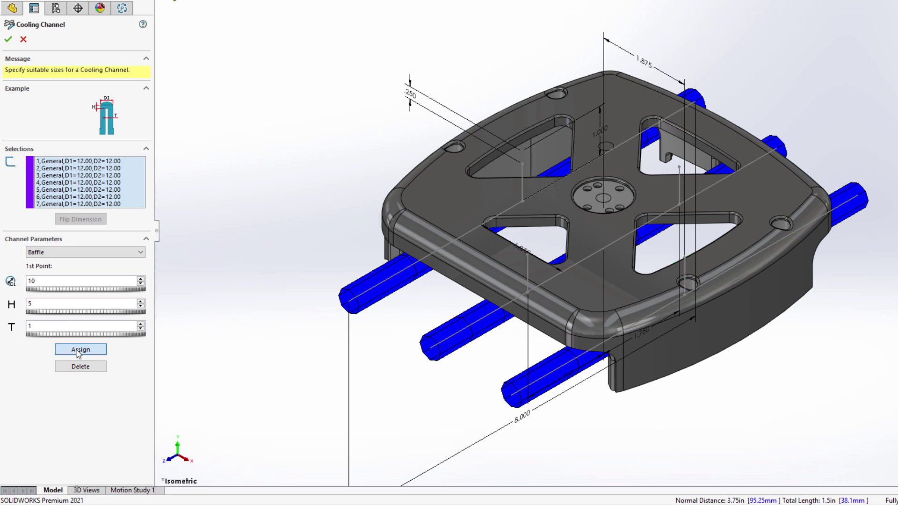
# - Assign Bubblers with D2 6 to two vertical sketch lines and finish the cooling channels
pyautogui.click(83, 252)
pyautogui.click(74, 278)
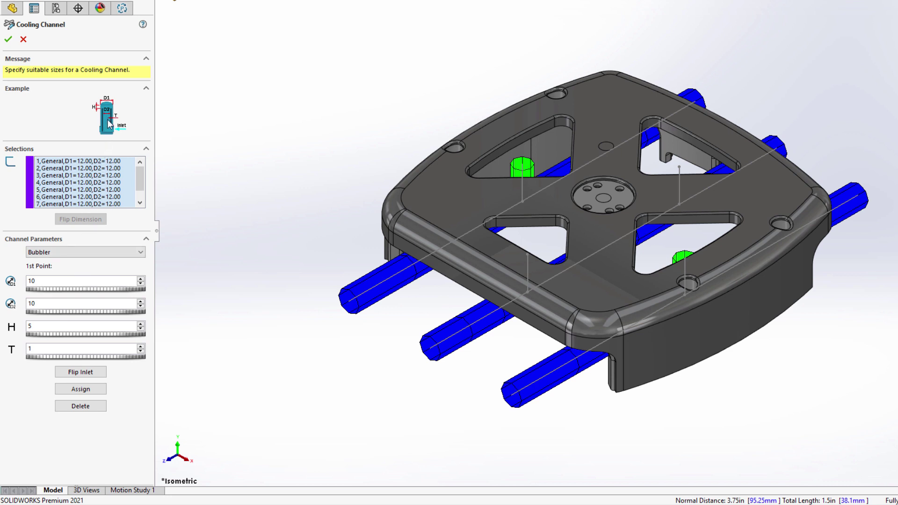
pyautogui.press('Return')
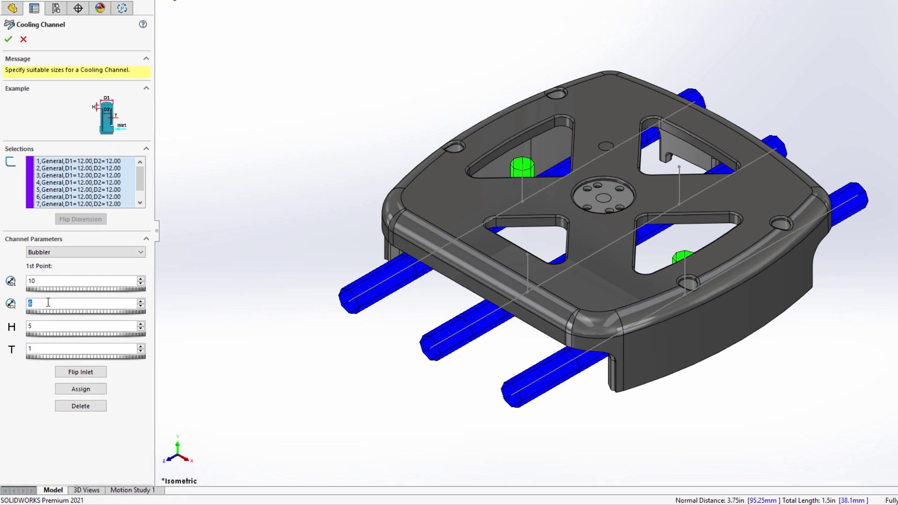
pyautogui.click(680, 186)
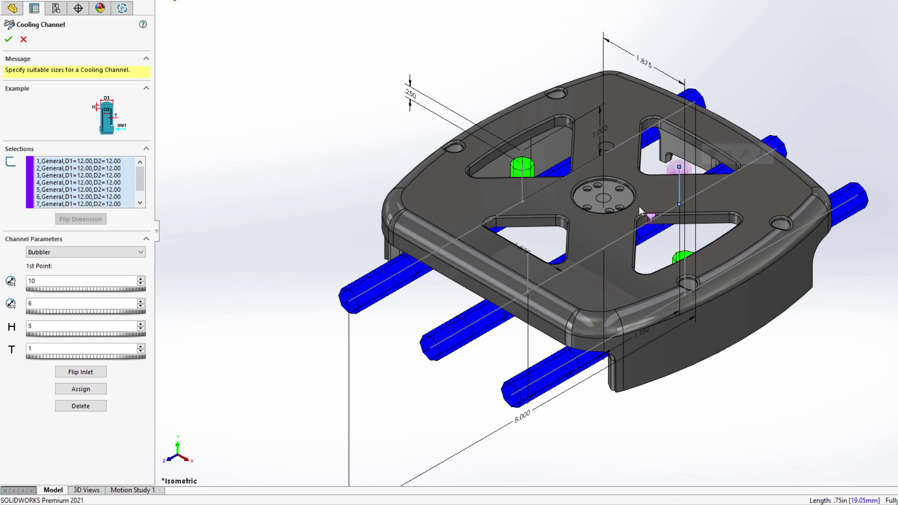
pyautogui.keyDown('ctrl'); pyautogui.click(526, 265); pyautogui.keyUp('ctrl')
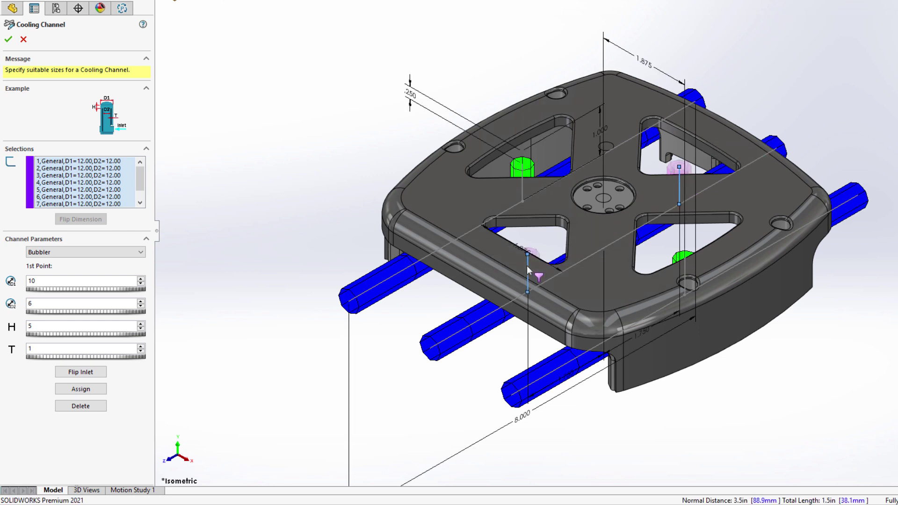
pyautogui.click(84, 385)
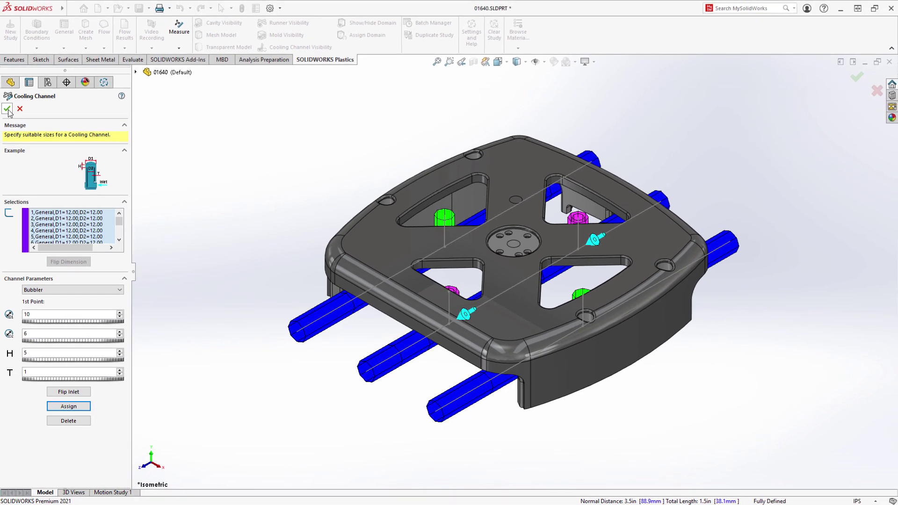
pyautogui.click(7, 109)
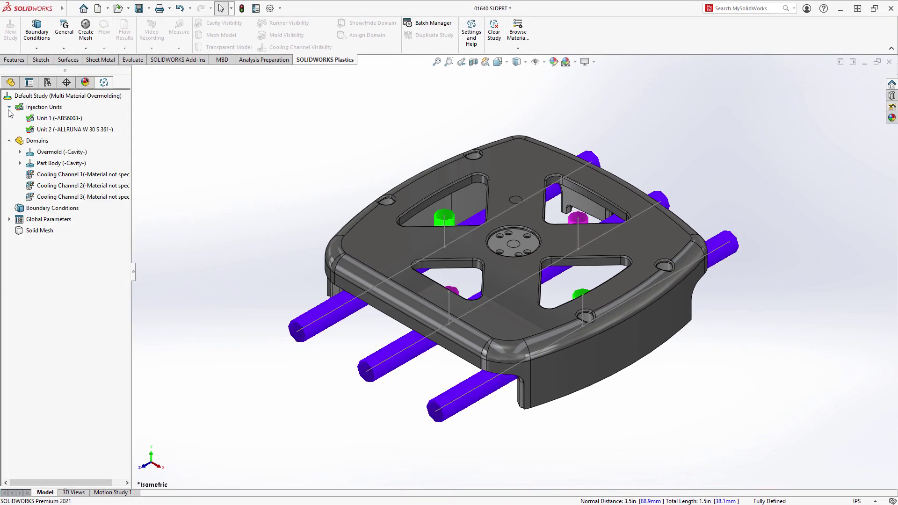
pyautogui.rightClick(33, 142)
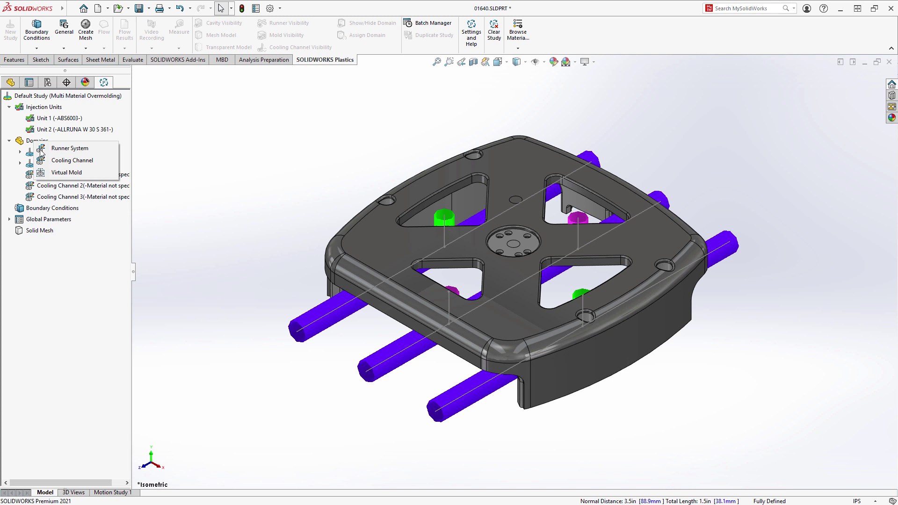
# - Add a Virtual Mold sized +X 110, +Y 45, +Z 125 mm around the part
pyautogui.click(52, 173)
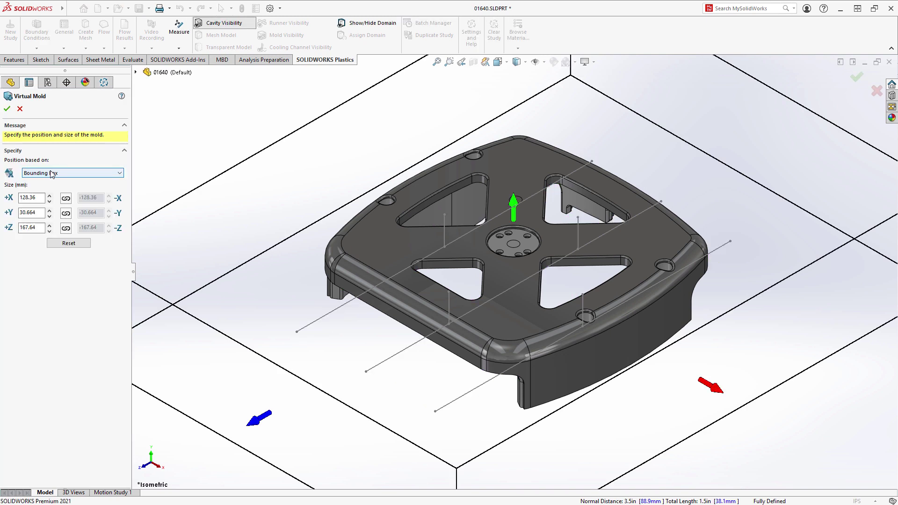
pyautogui.moveTo(256, 421); pyautogui.dragTo(335, 386)
pyautogui.moveTo(720, 391); pyautogui.dragTo(669, 365)
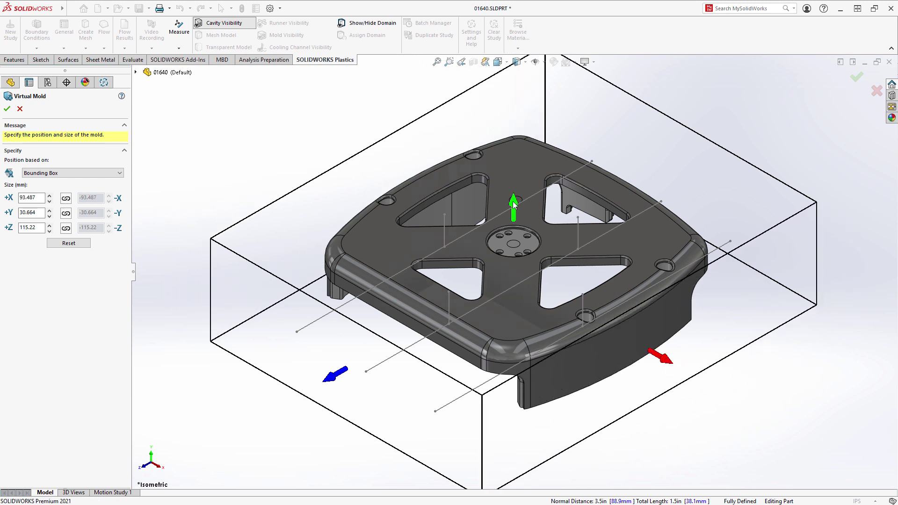
pyautogui.moveTo(513, 204); pyautogui.dragTo(488, 185)
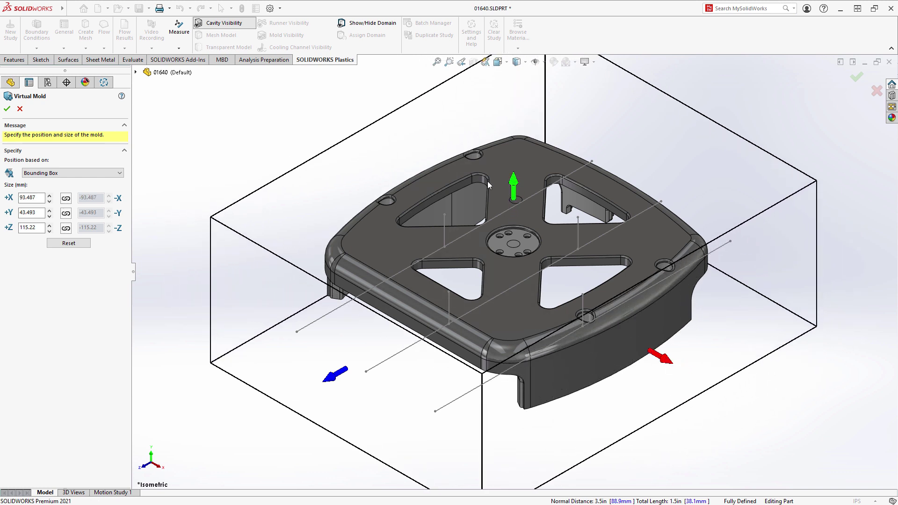
pyautogui.doubleClick(24, 197)
pyautogui.write('110')
pyautogui.press('Tab')
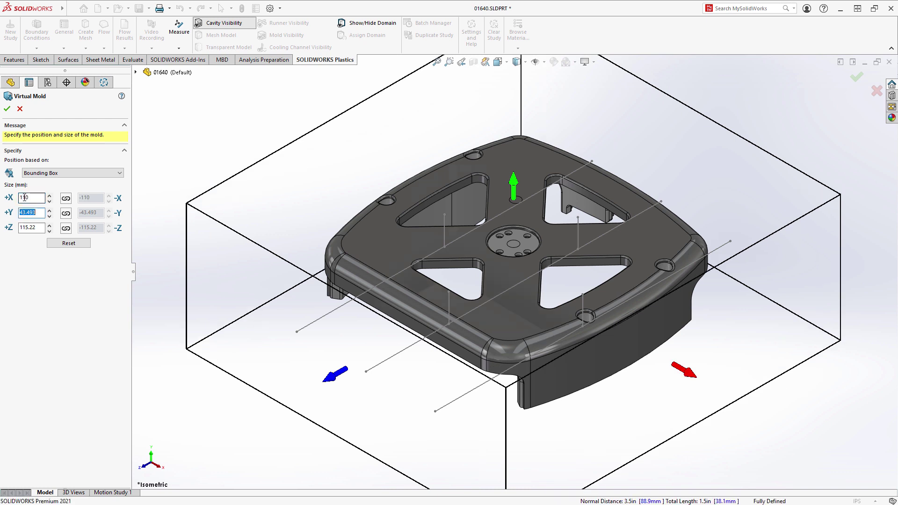
pyautogui.write('45')
pyautogui.press('Tab')
pyautogui.write('125')
pyautogui.press('Tab')
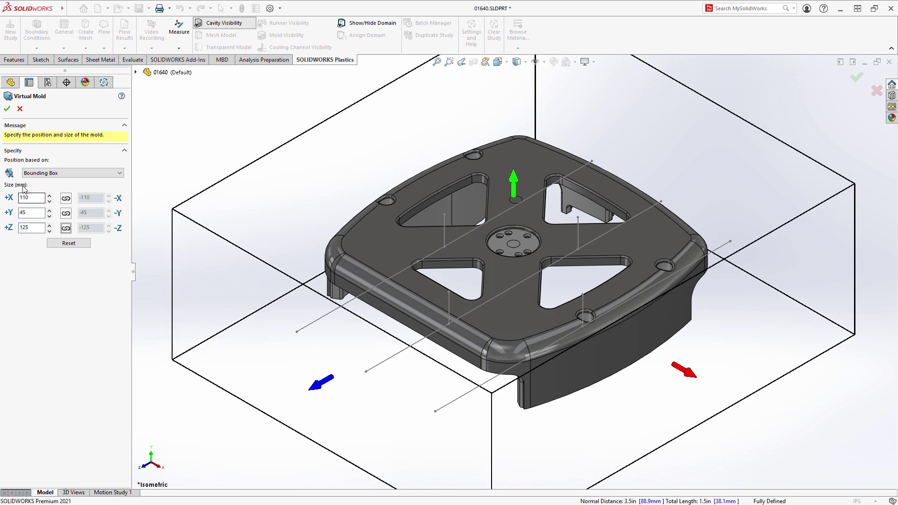
pyautogui.click(8, 109)
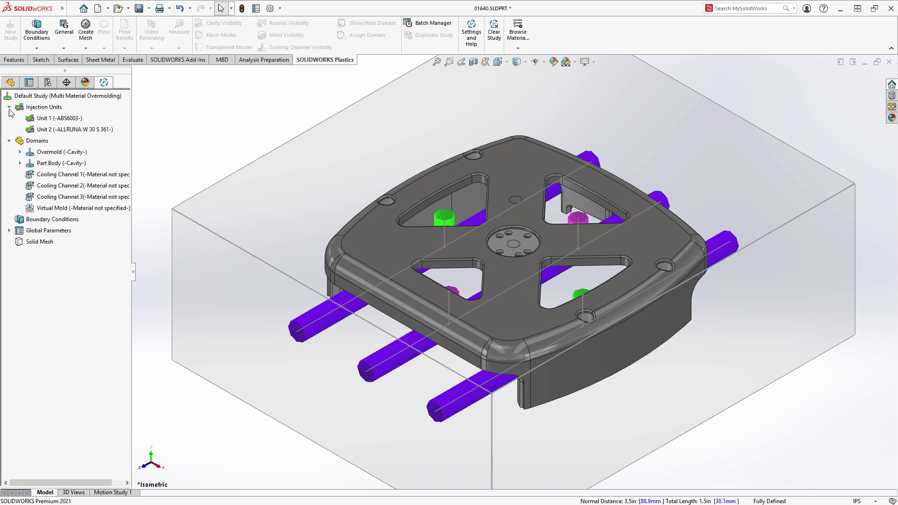
# - Assign Water as the coolant for Cooling Channels 1, 2 and 3
pyautogui.click(57, 174)
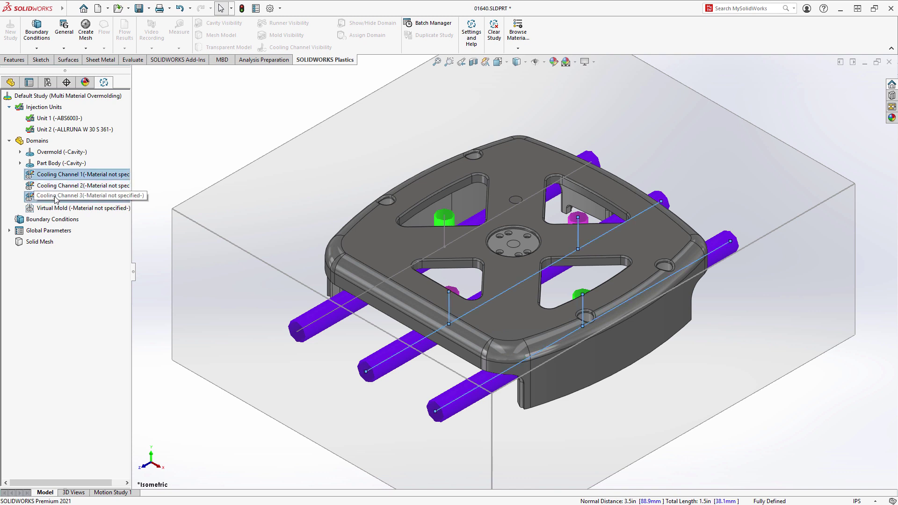
pyautogui.keyDown('ctrl'); pyautogui.click(56, 186); pyautogui.keyUp('ctrl')
pyautogui.rightClick(55, 197)
pyautogui.moveTo(89, 216)
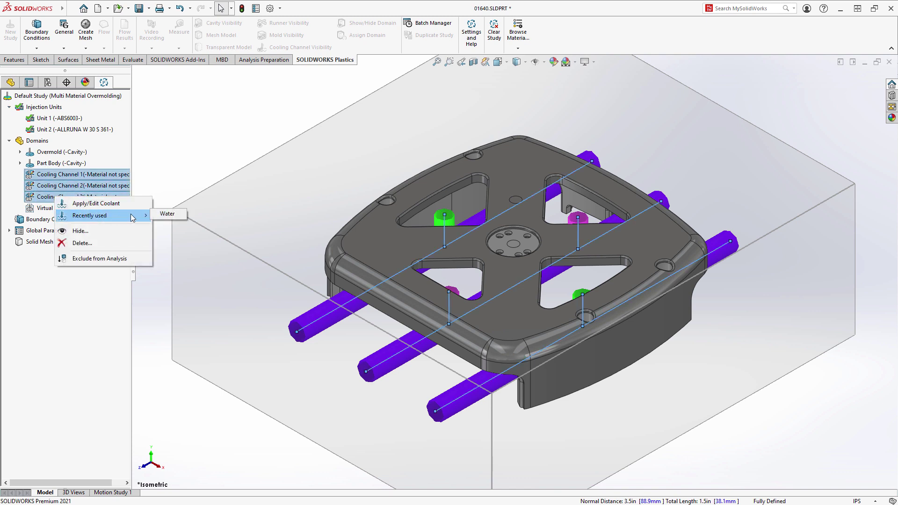
pyautogui.click(166, 215)
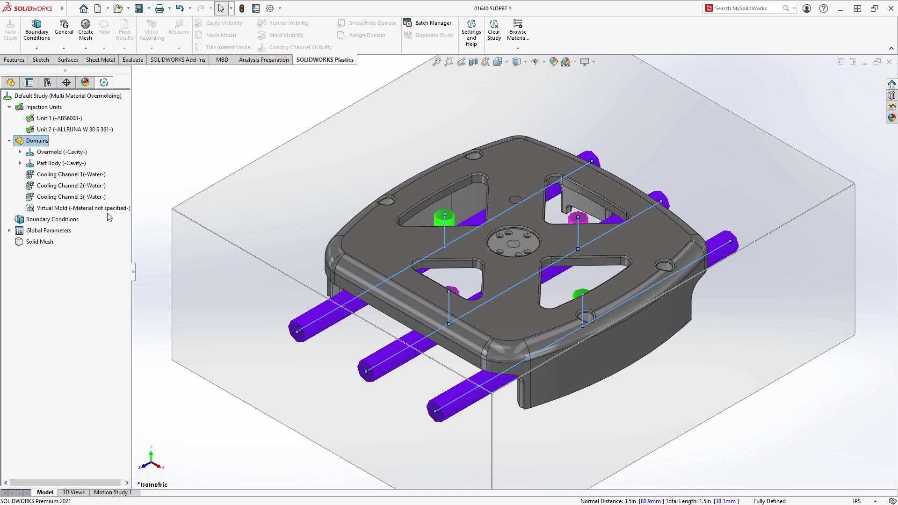
# - Assign Steel - 420SS as the Virtual Mold material
pyautogui.rightClick(62, 210)
pyautogui.moveTo(124, 229)
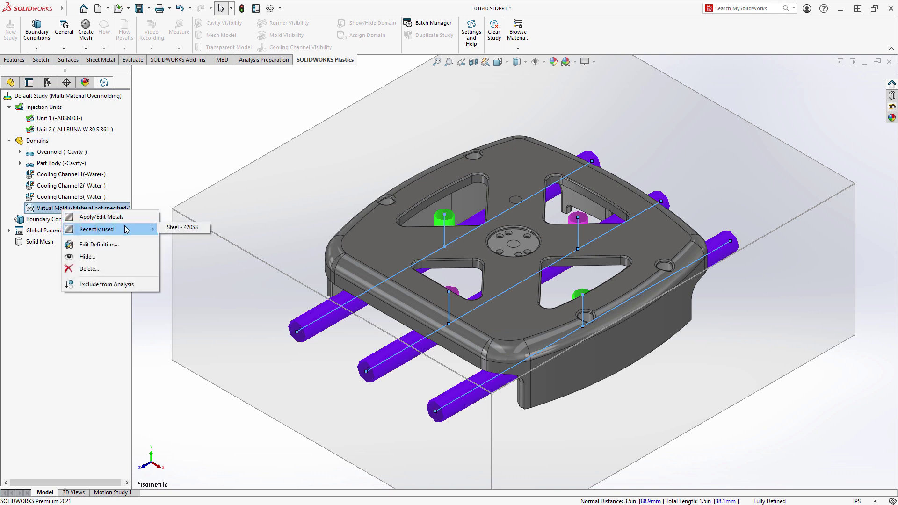
pyautogui.click(170, 228)
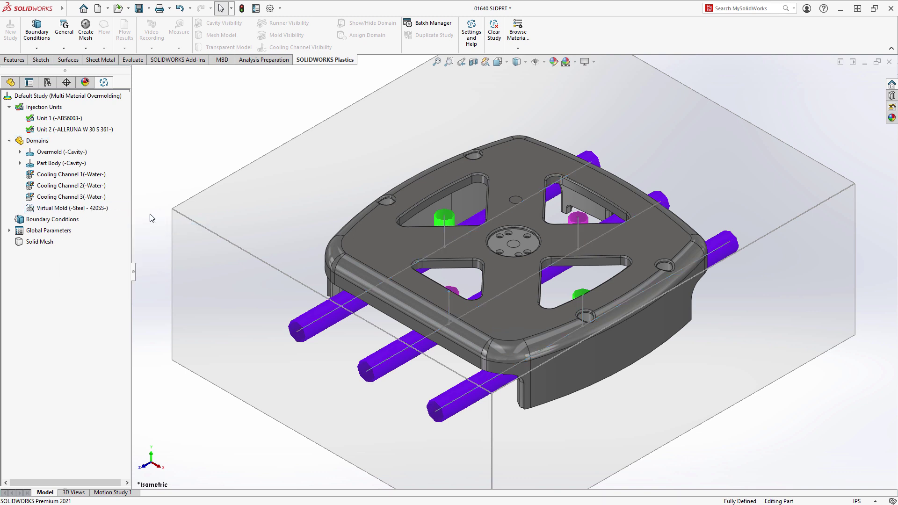
# - Place injection locations at the centre hub and on the raised boss between the upper openings
pyautogui.rightClick(57, 224)
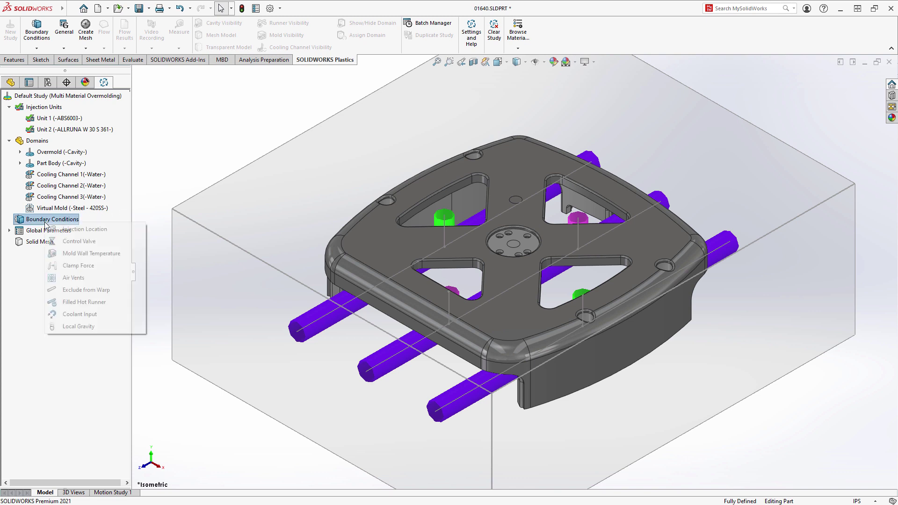
pyautogui.click(87, 231)
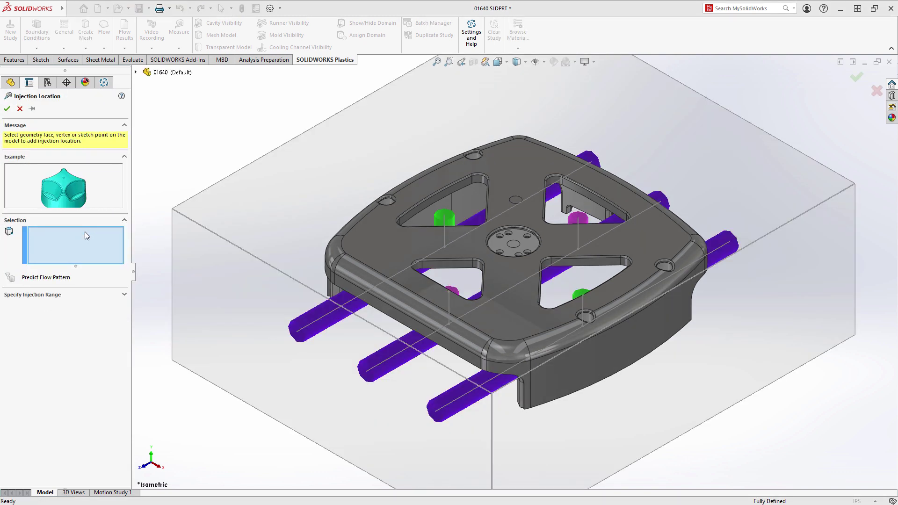
pyautogui.click(33, 109)
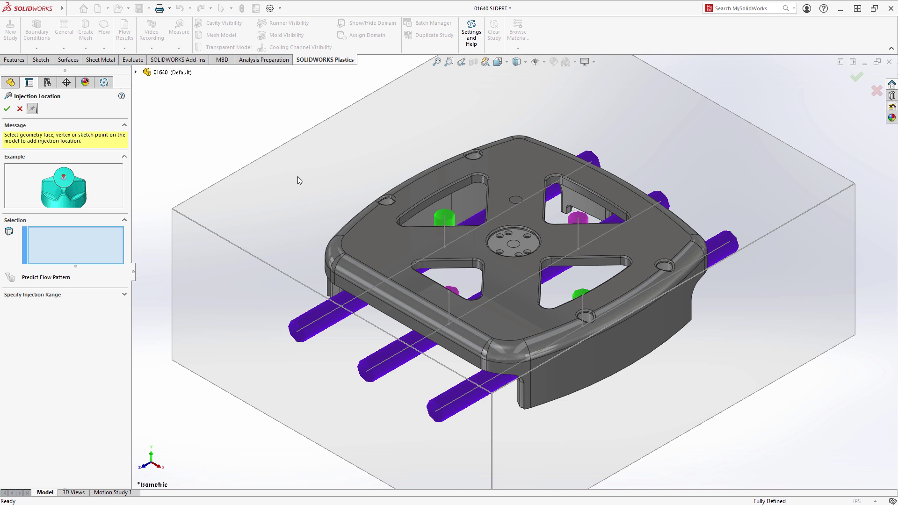
pyautogui.click(513, 245)
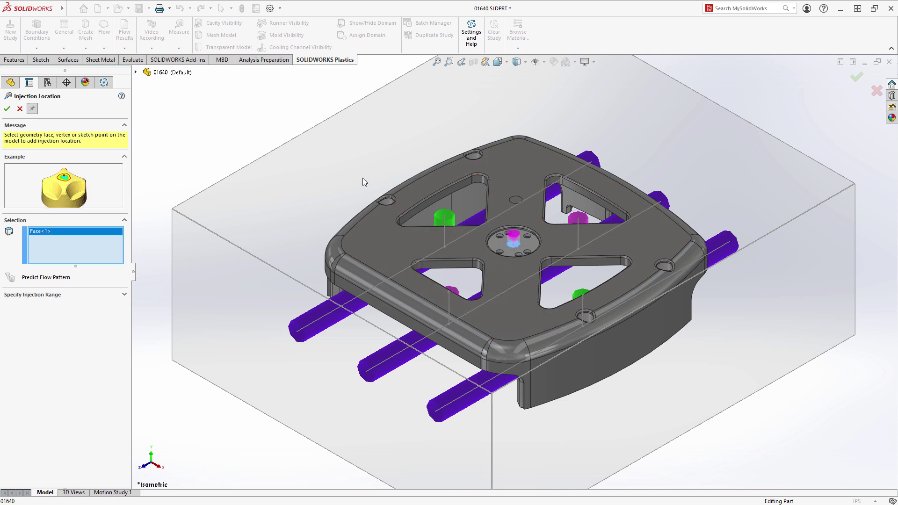
pyautogui.rightClick(334, 167)
pyautogui.click(363, 233)
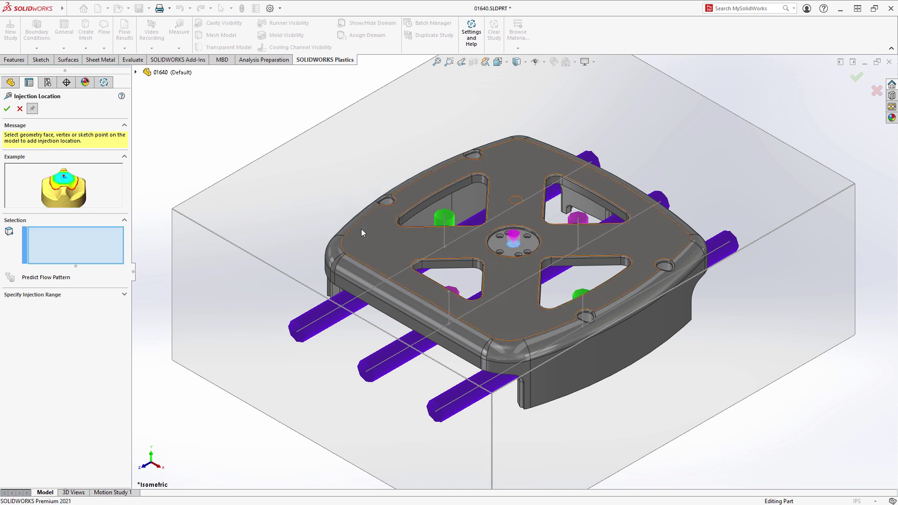
pyautogui.click(515, 201)
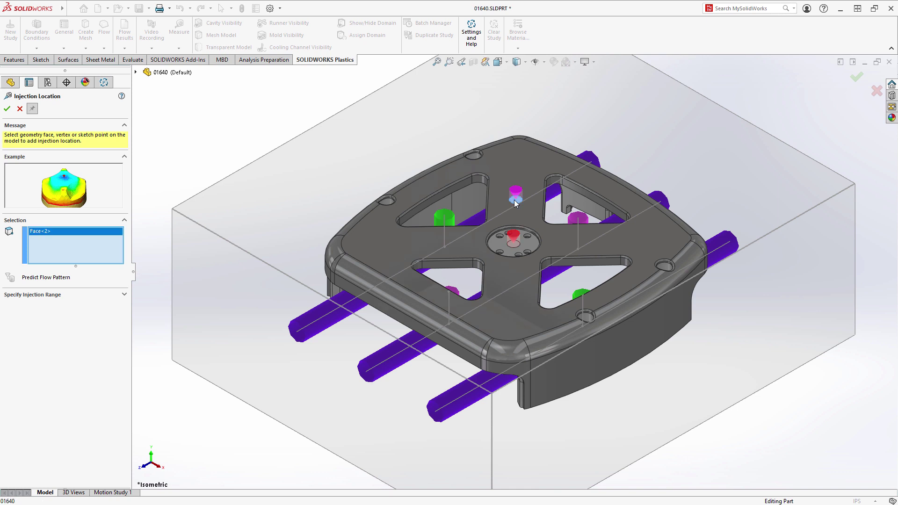
pyautogui.click(32, 108)
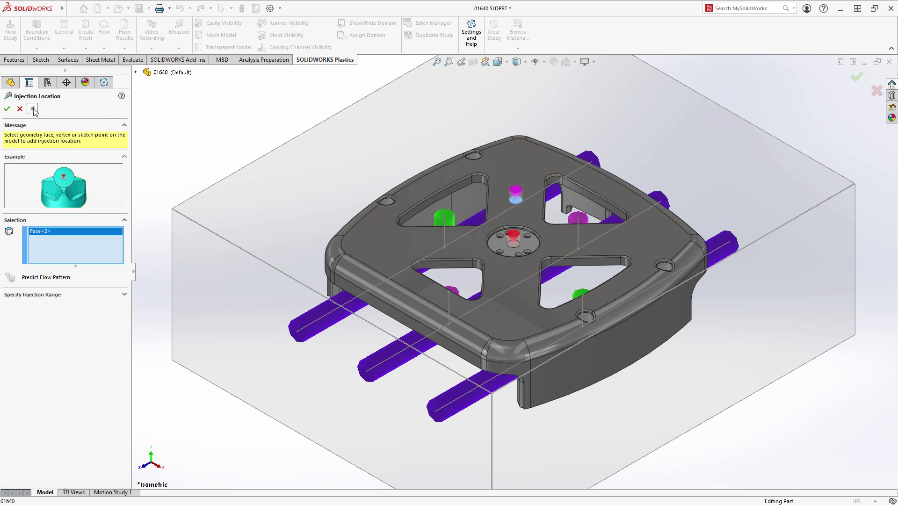
pyautogui.click(7, 109)
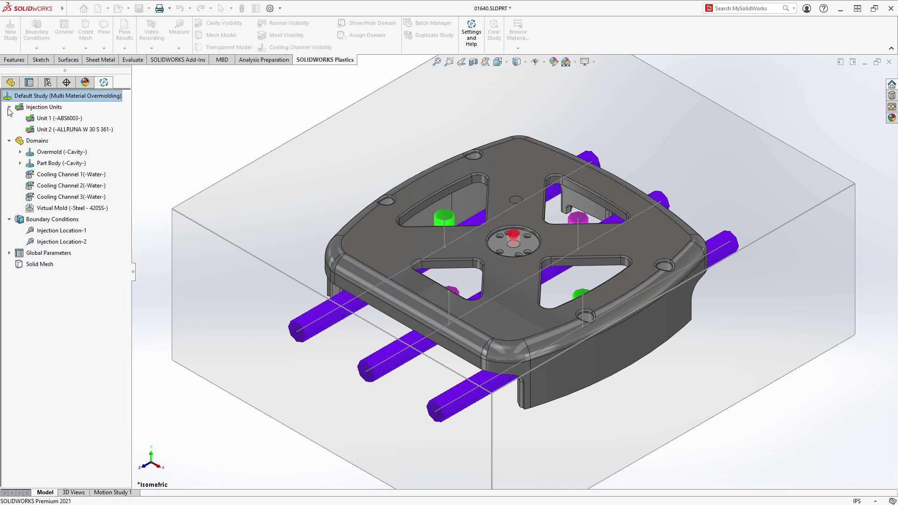
# - Add coolant inlets at near ends and outlets at far ends of all three channels
pyautogui.rightClick(51, 221)
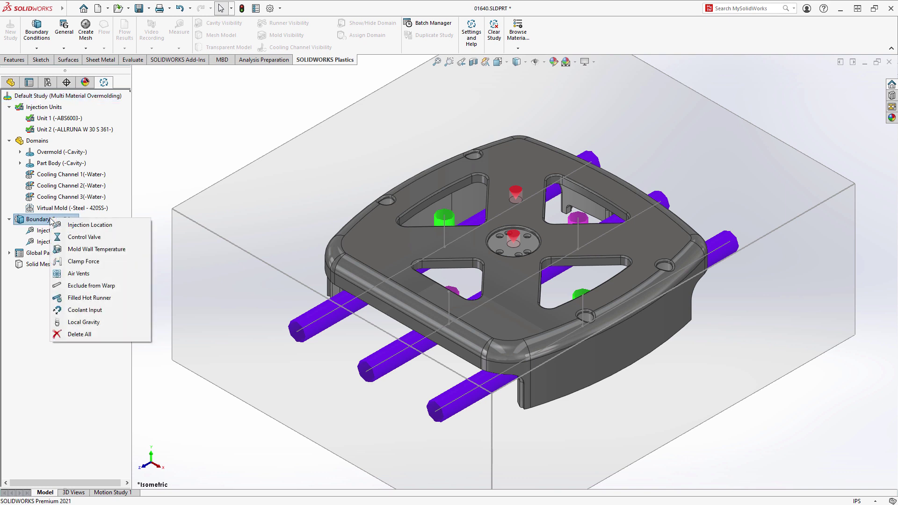
pyautogui.click(75, 310)
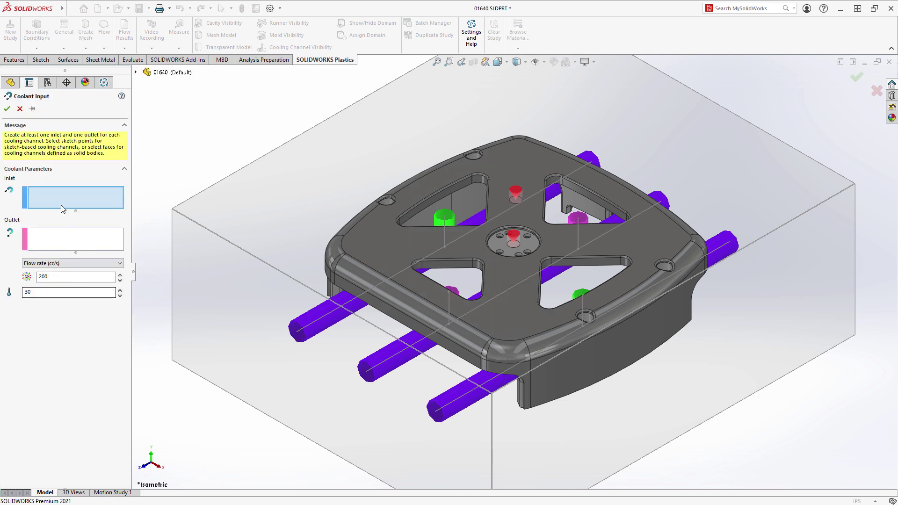
pyautogui.click(33, 109)
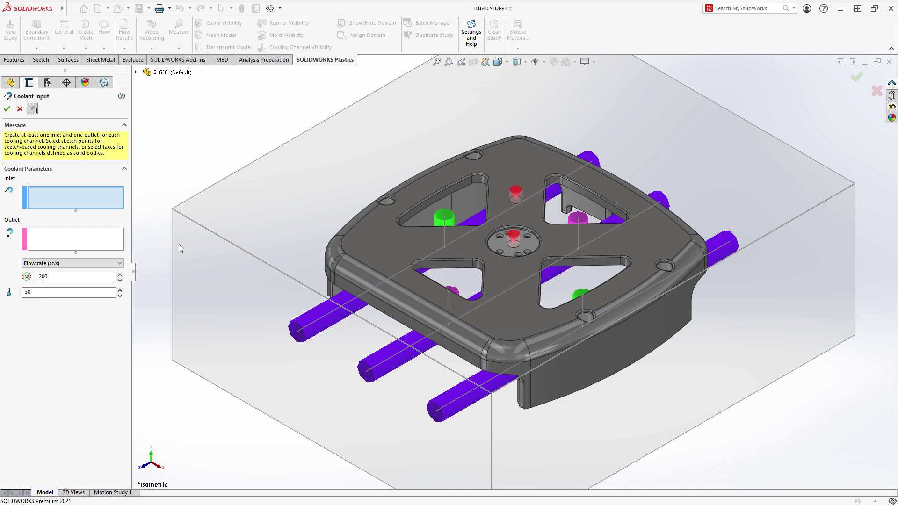
pyautogui.click(436, 416)
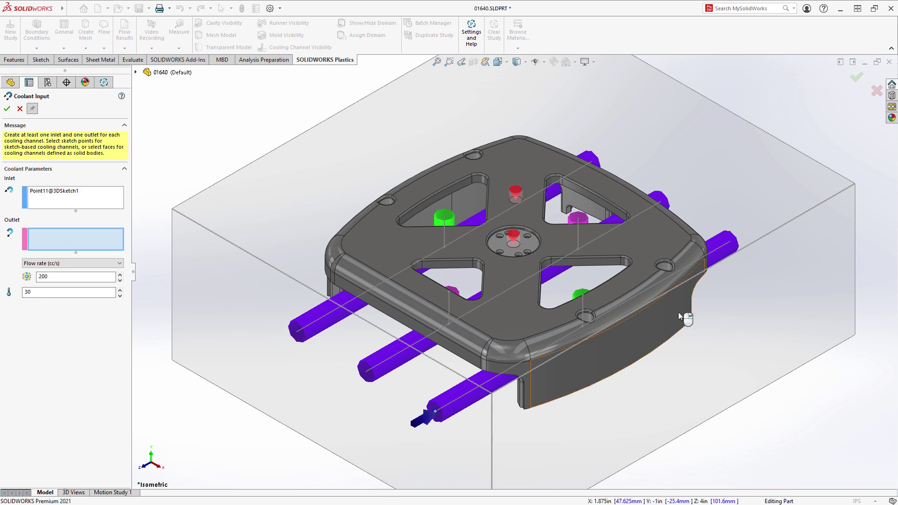
pyautogui.click(728, 242)
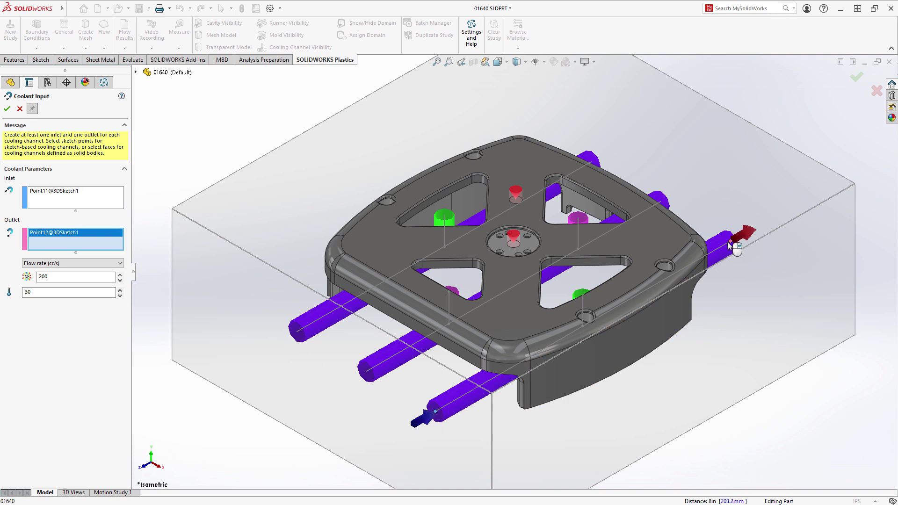
pyautogui.click(661, 201)
pyautogui.click(374, 373)
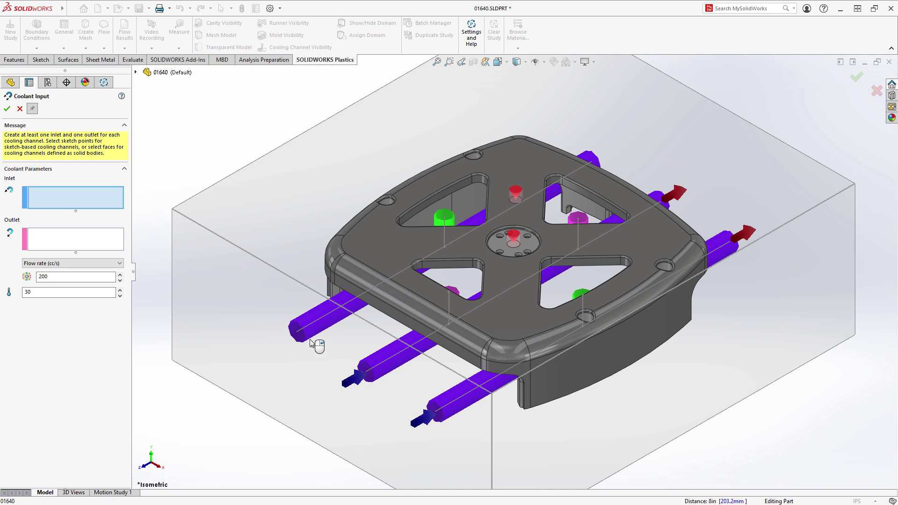
pyautogui.click(298, 332)
pyautogui.click(591, 160)
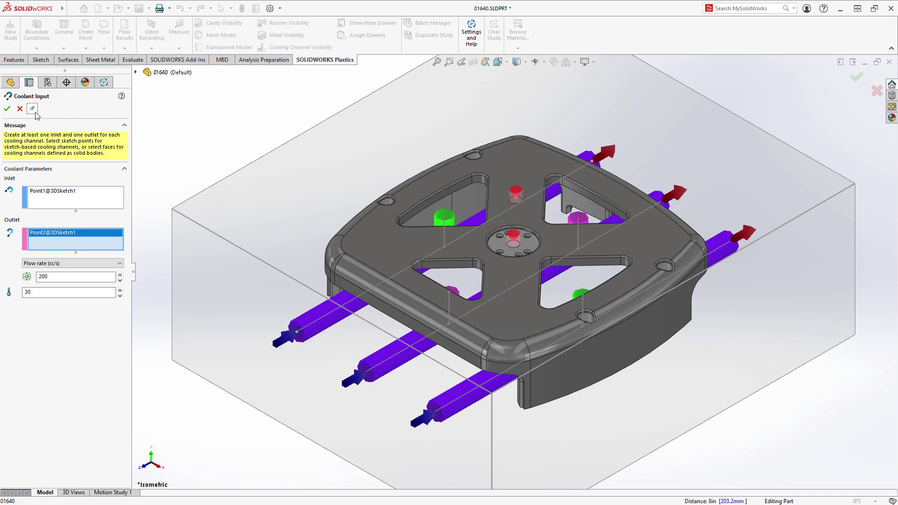
pyautogui.click(7, 109)
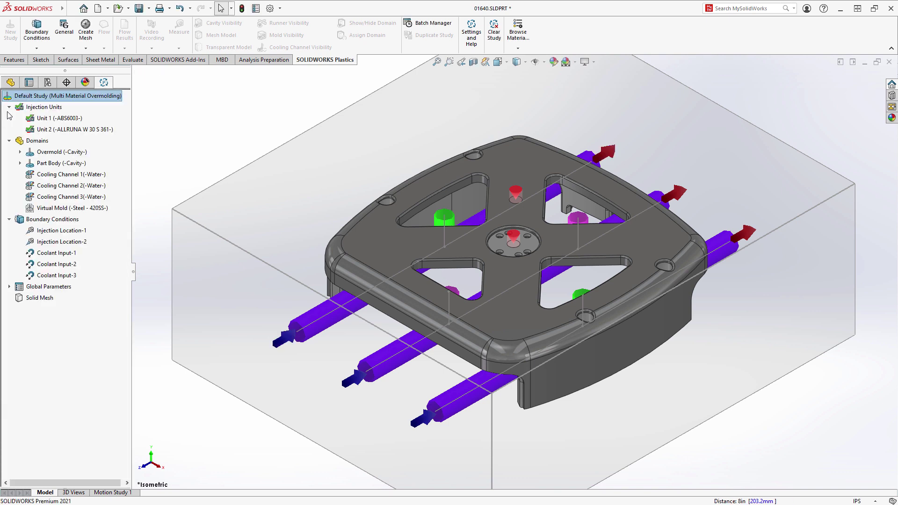
# - Add Clamp Force-1 along the Top Plane and start the solid mesh creation
pyautogui.rightClick(45, 222)
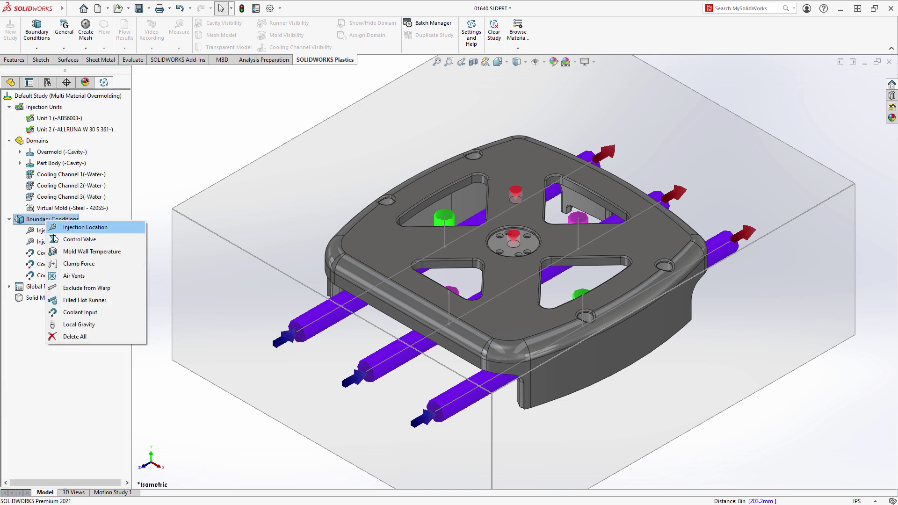
pyautogui.click(63, 261)
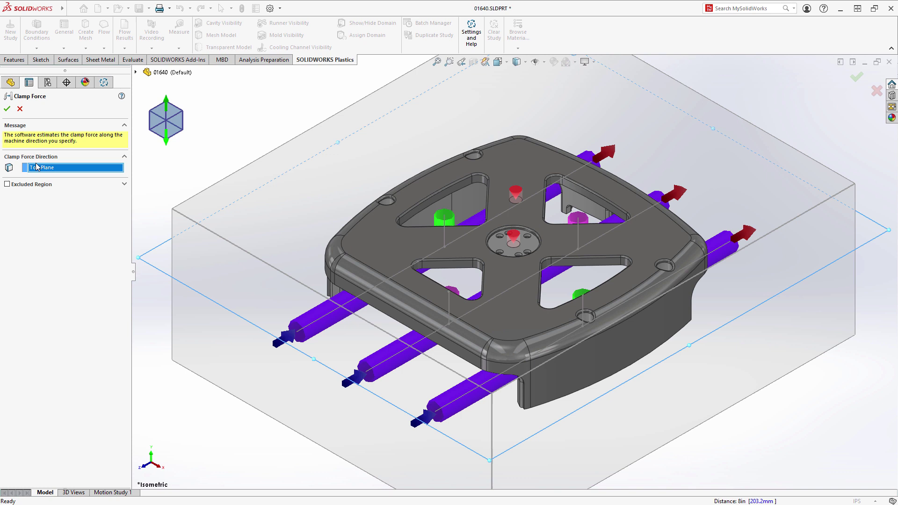
pyautogui.click(7, 109)
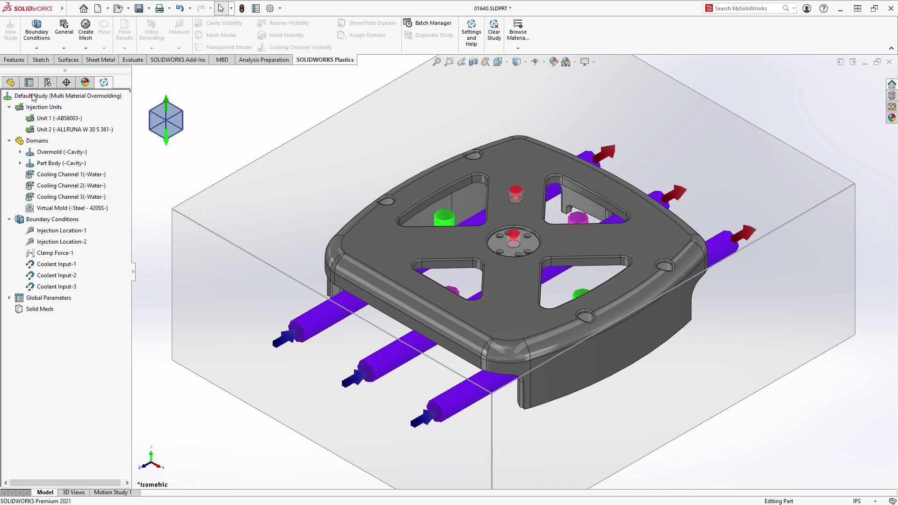
pyautogui.click(86, 36)
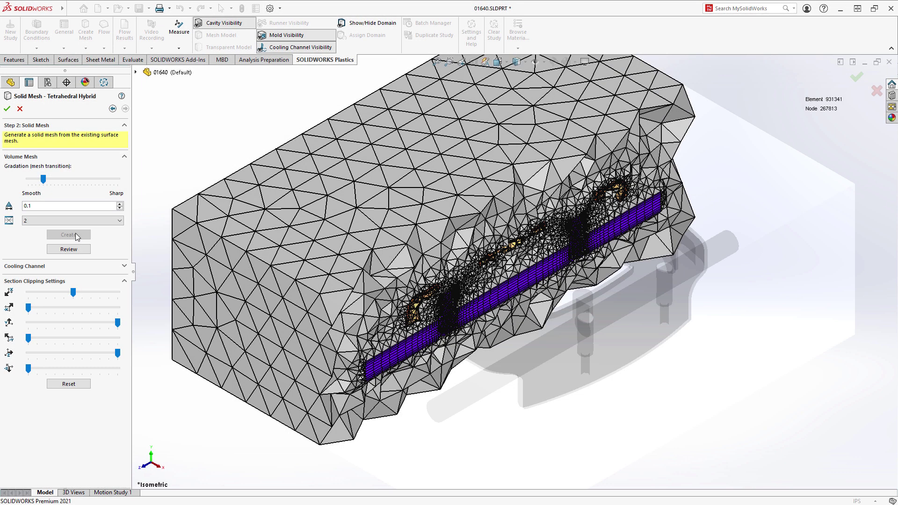
# - Hide the mold and part cavity meshes to inspect the cooling-channel mesh, then restore both
pyautogui.click(285, 37)
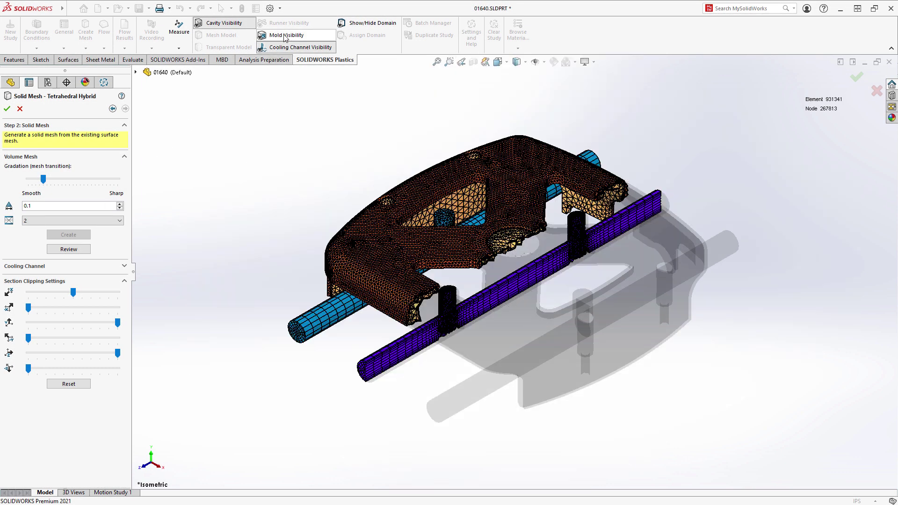
pyautogui.click(221, 27)
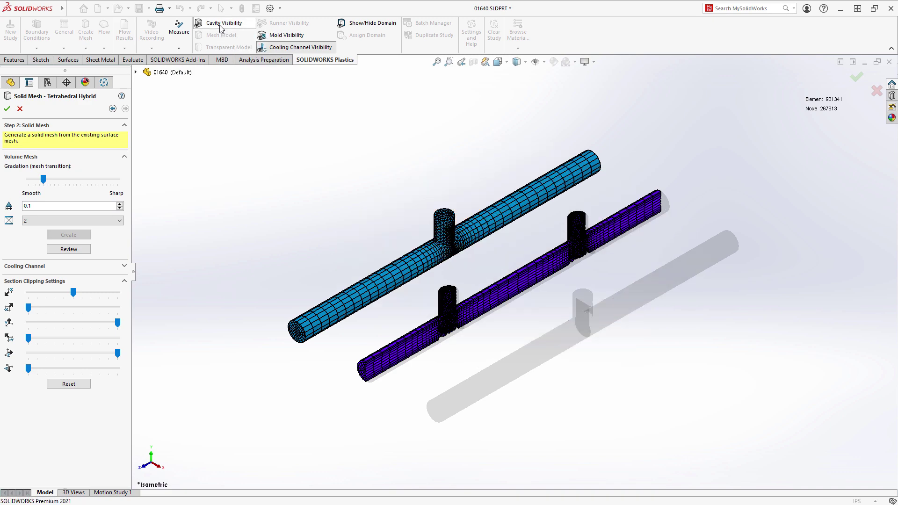
pyautogui.moveTo(364, 191); pyautogui.dragTo(526, 361)
pyautogui.moveTo(559, 288)
pyautogui.mouseDown(button='middle')
pyautogui.moveTo(513, 247)
pyautogui.moveTo(545, 284)
pyautogui.mouseUp(button='middle')
pyautogui.hotkey('ctrl', '7')
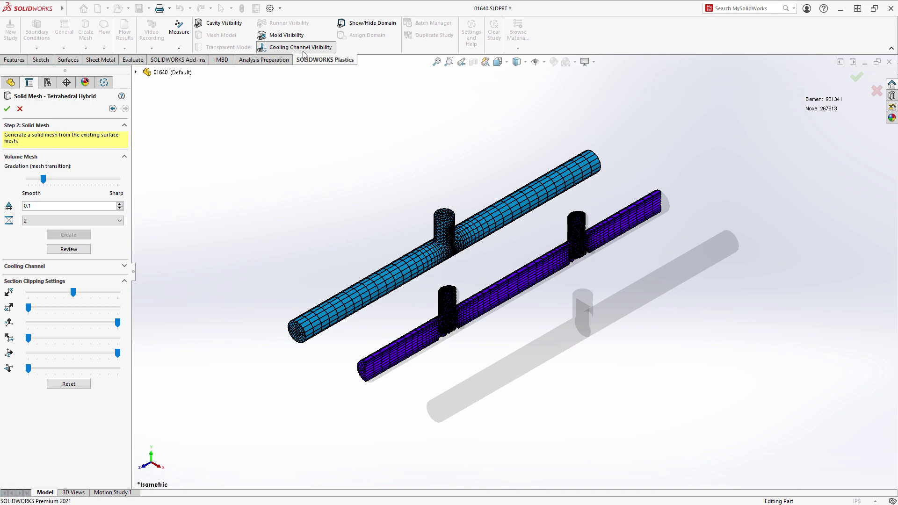
pyautogui.click(281, 37)
pyautogui.click(226, 26)
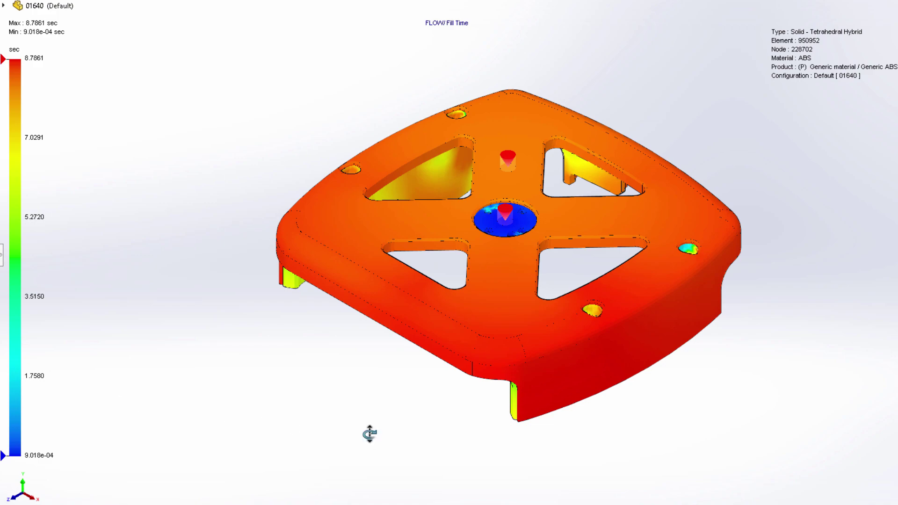
# - Show weld lines on the fill result, then review cooling and warp results, ending on the sink-mark profile
pyautogui.moveTo(369, 434)
pyautogui.mouseDown(button='middle')
pyautogui.moveTo(374, 307)
pyautogui.moveTo(315, 166)
pyautogui.moveTo(258, 168)
pyautogui.moveTo(432, 303)
pyautogui.moveTo(403, 374)
pyautogui.moveTo(357, 423)
pyautogui.moveTo(361, 441)
pyautogui.mouseUp(button='middle')
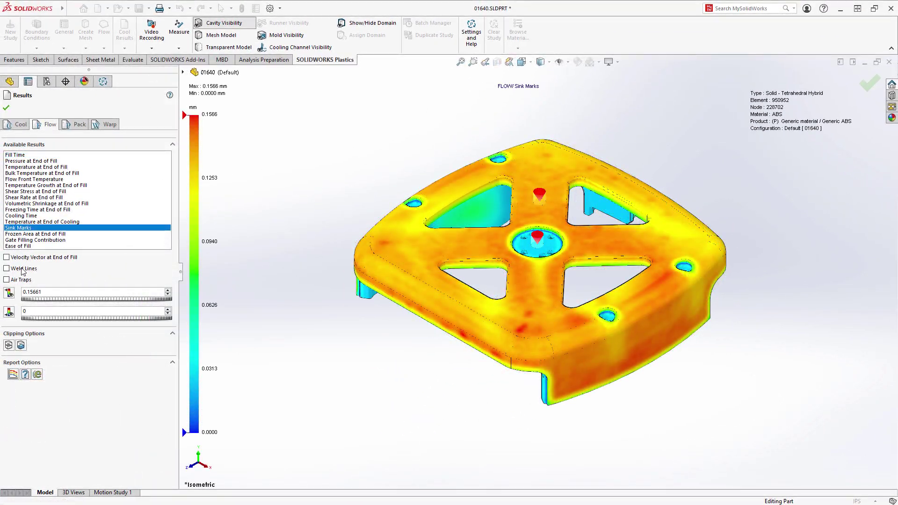
pyautogui.click(23, 269)
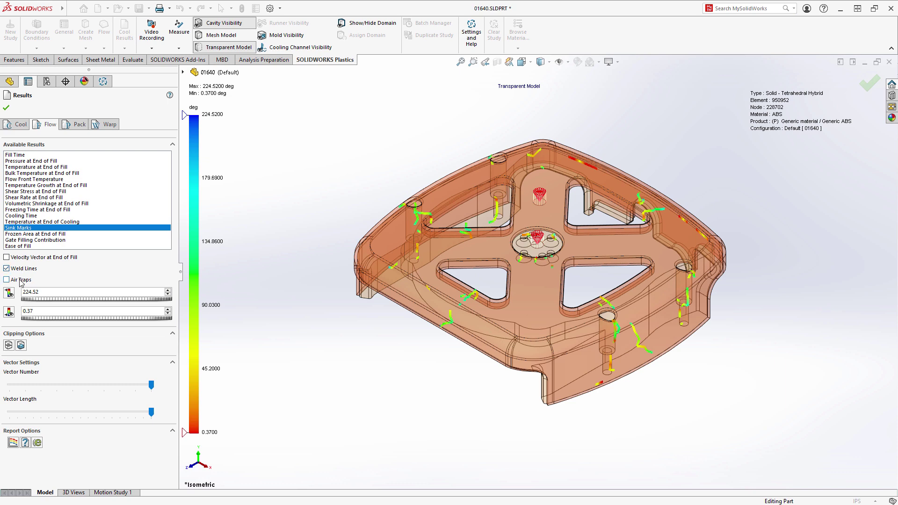
pyautogui.click(21, 125)
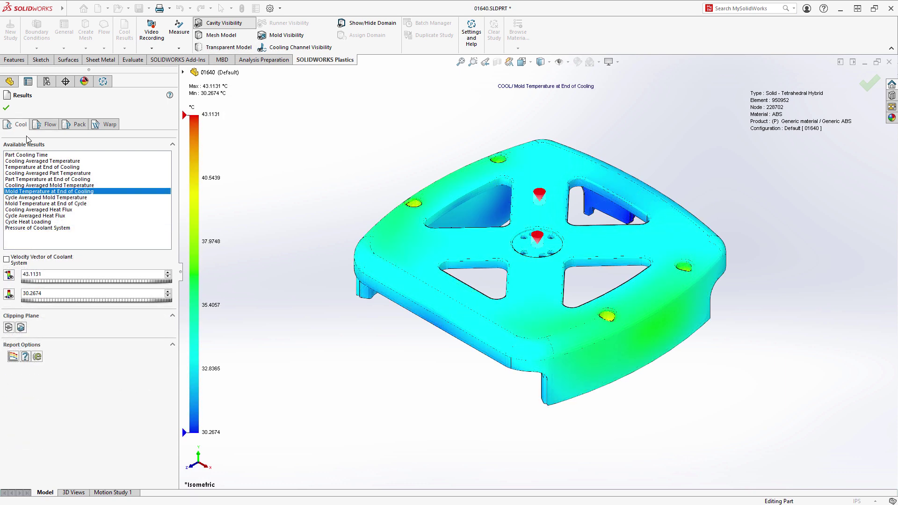
pyautogui.click(36, 186)
pyautogui.click(106, 125)
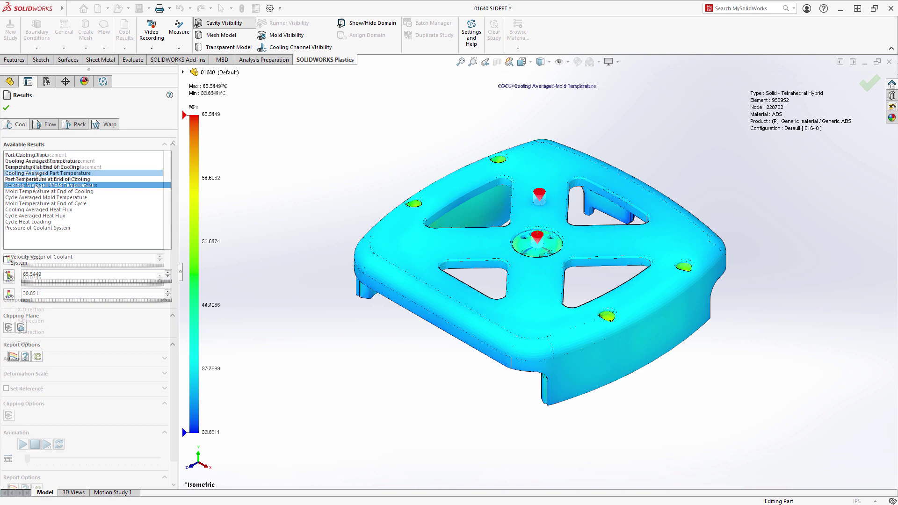
pyautogui.click(28, 173)
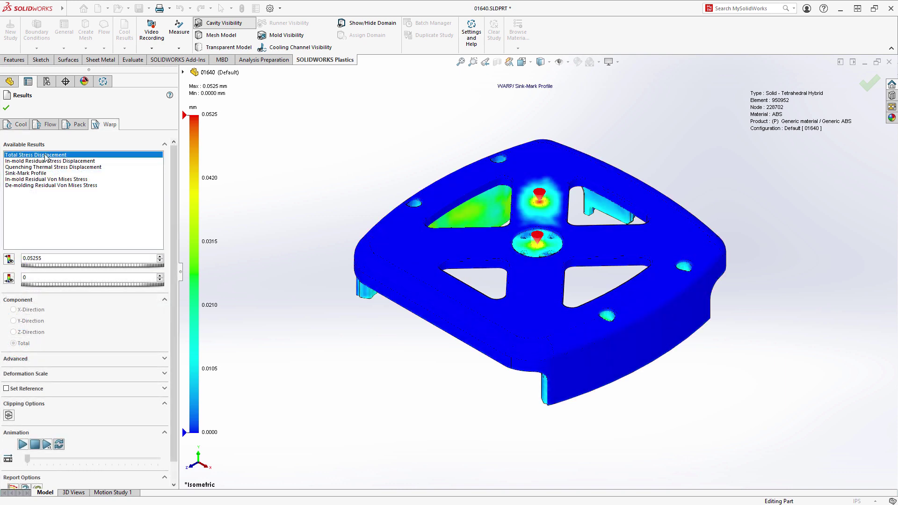